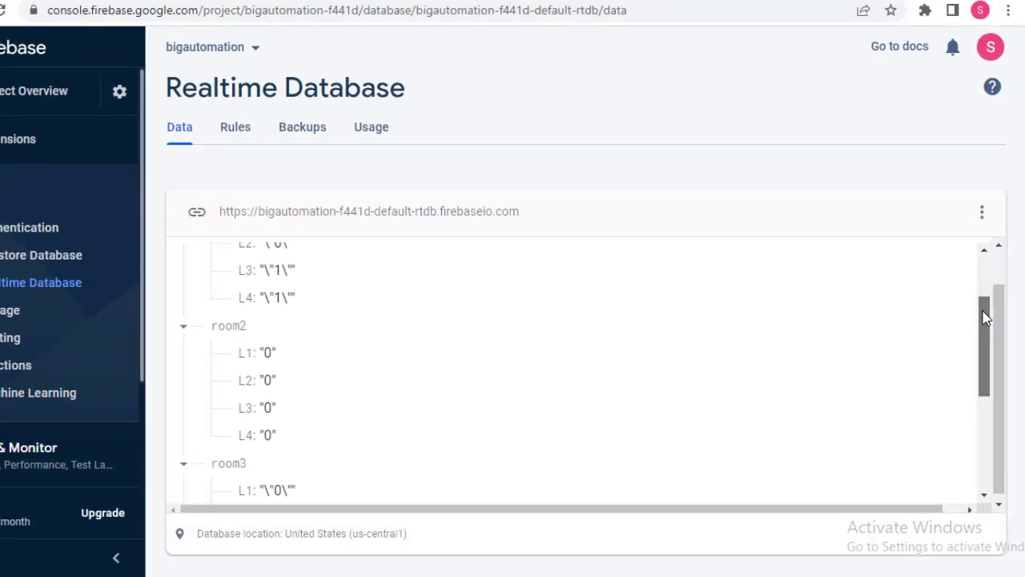
drag(978, 299, 979, 386)
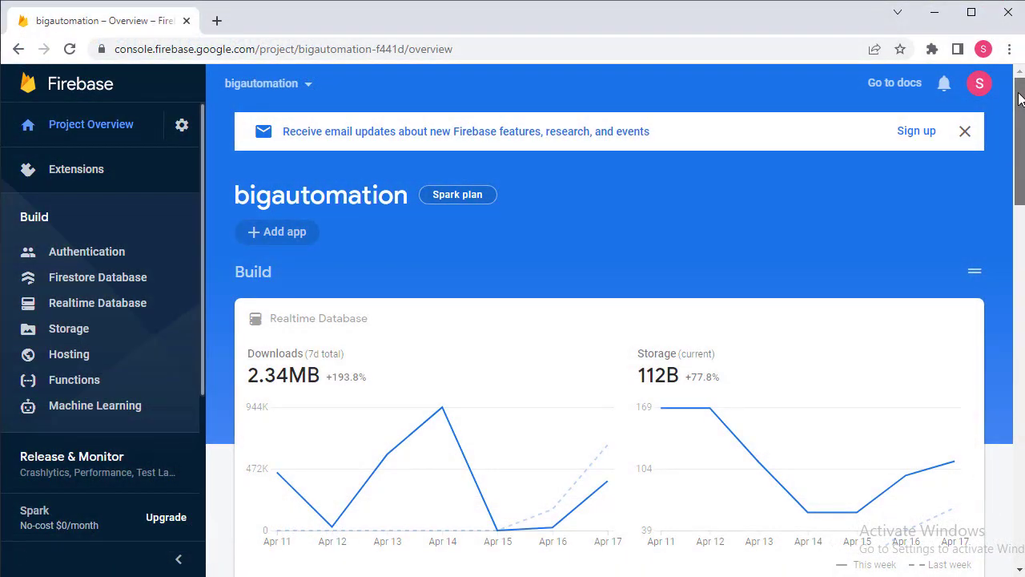
drag(1020, 98, 1023, 134)
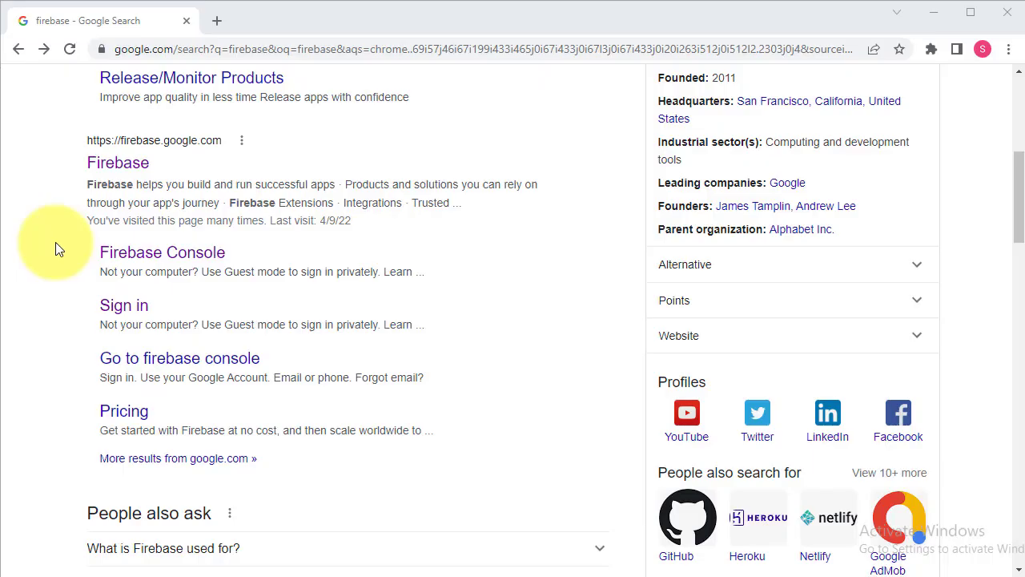
Step: Open the Firebase website from the search results and go to the Firebase console
click(118, 174)
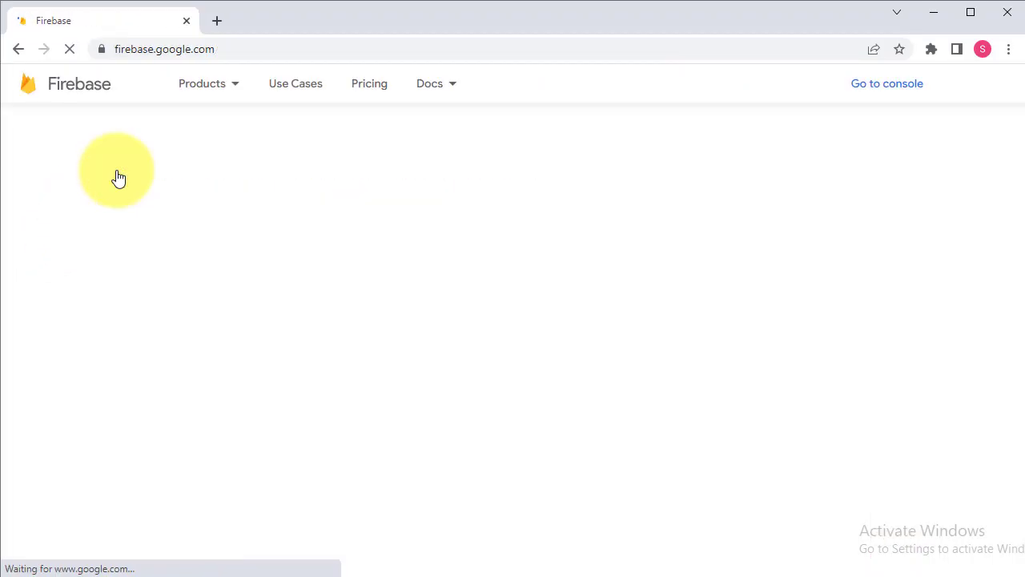
scroll(118, 178, down, 2)
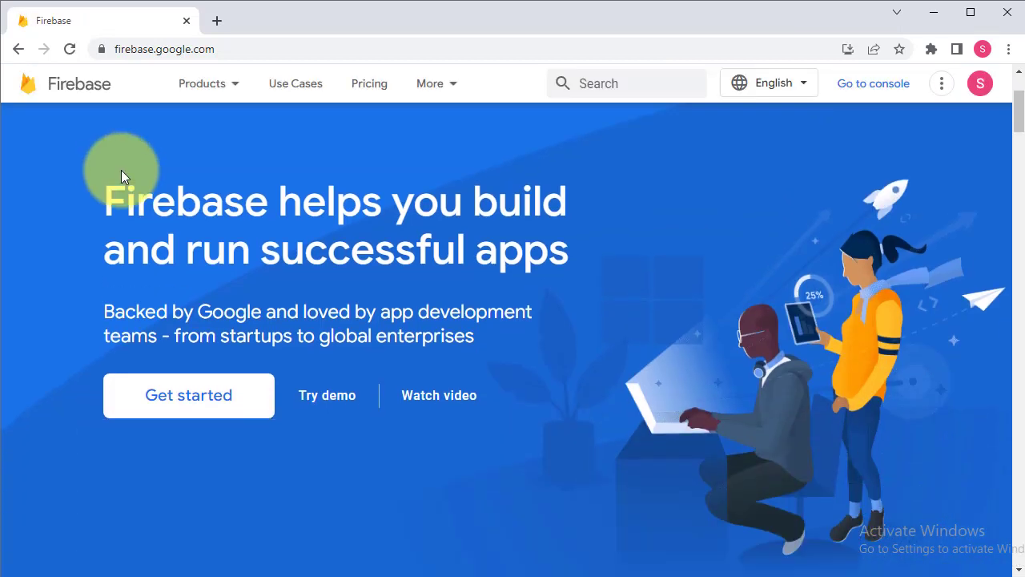
click(186, 407)
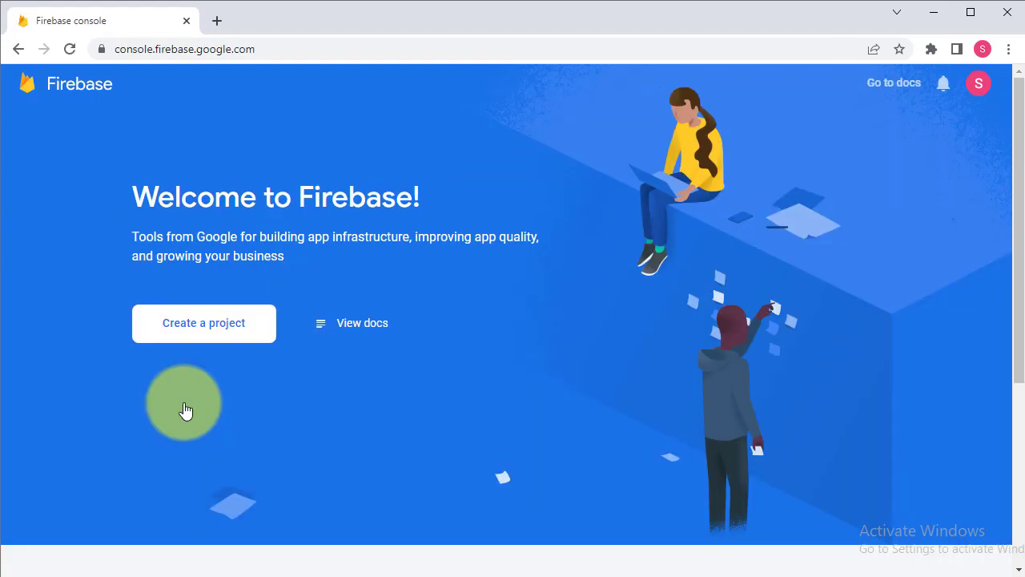
Step: Start a new Firebase project and name it bigautomation
click(195, 324)
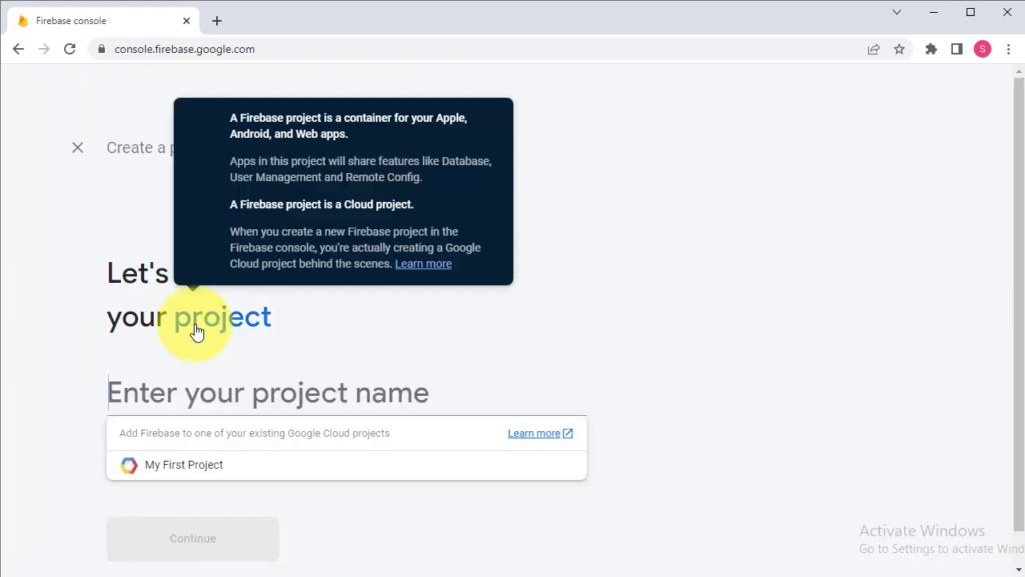
text(bigauto)
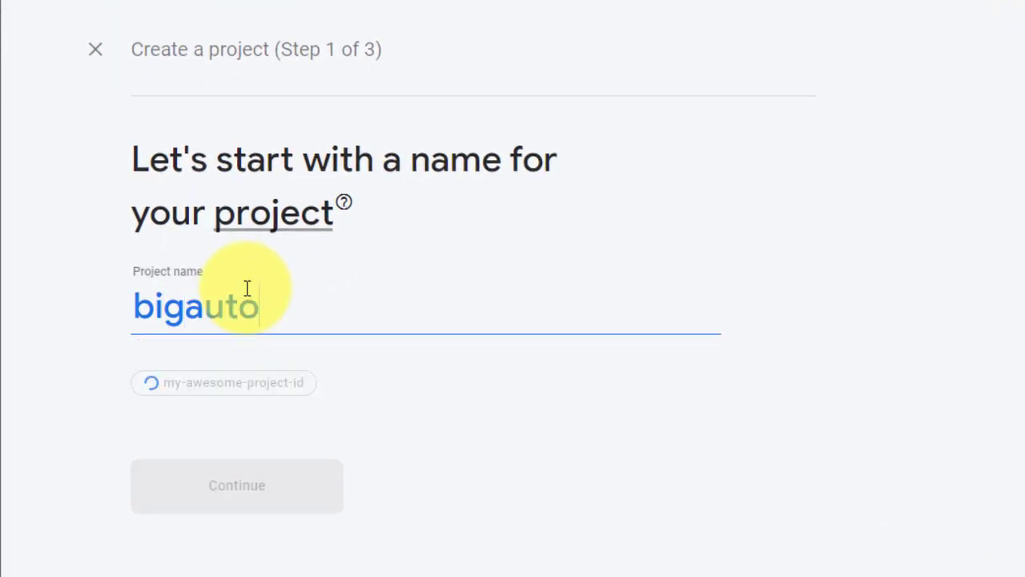
text(mation)
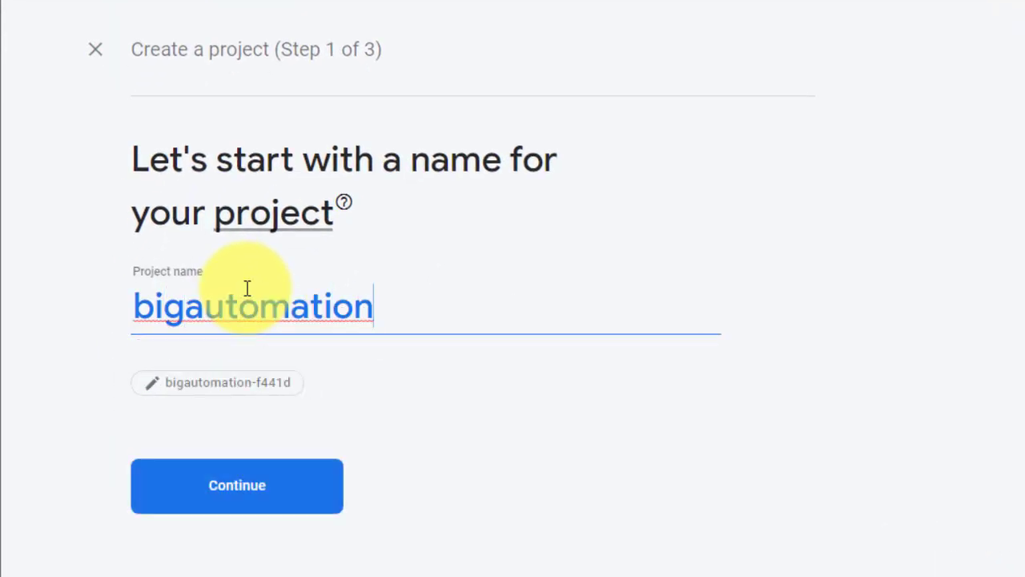
click(240, 485)
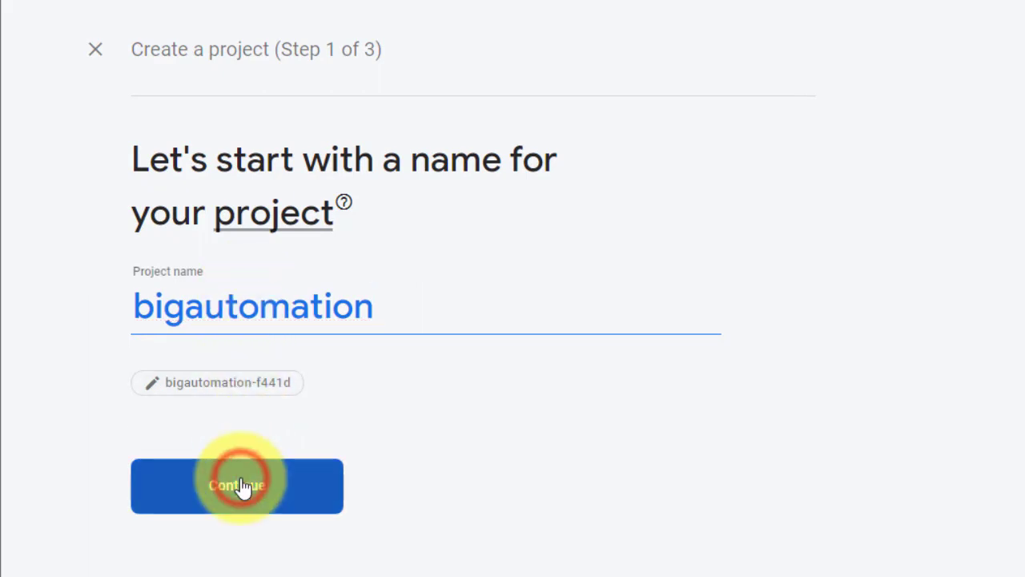
Step: Create the project with Google Analytics kept enabled under Default Account for Firebase, and continue to its overview
scroll(243, 485, down, 3)
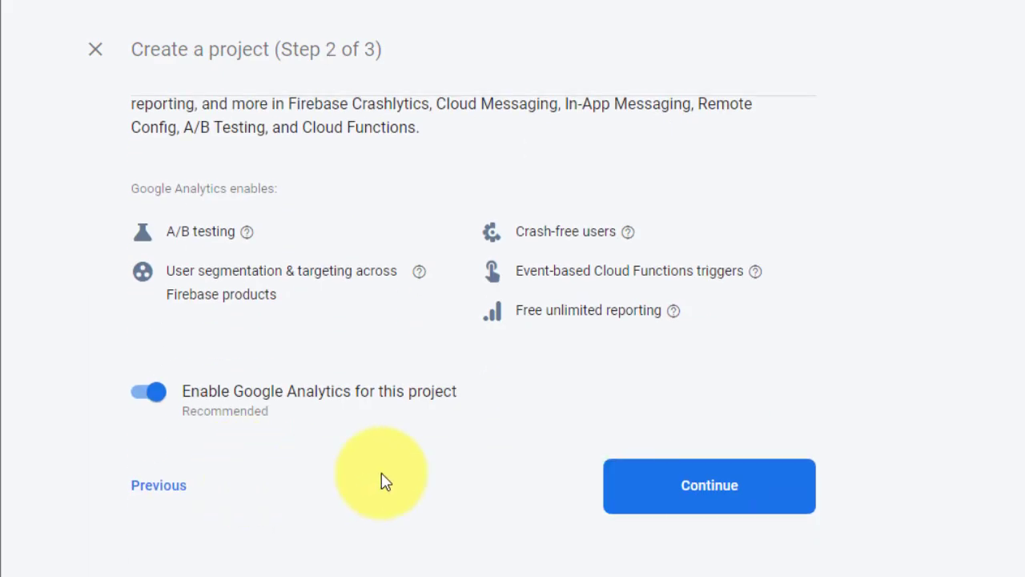
click(664, 487)
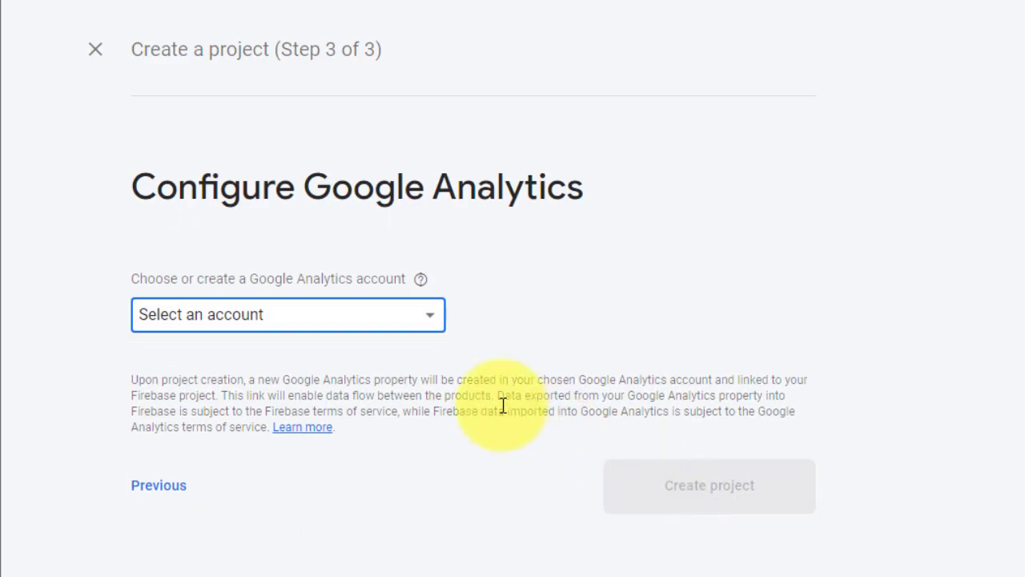
click(425, 327)
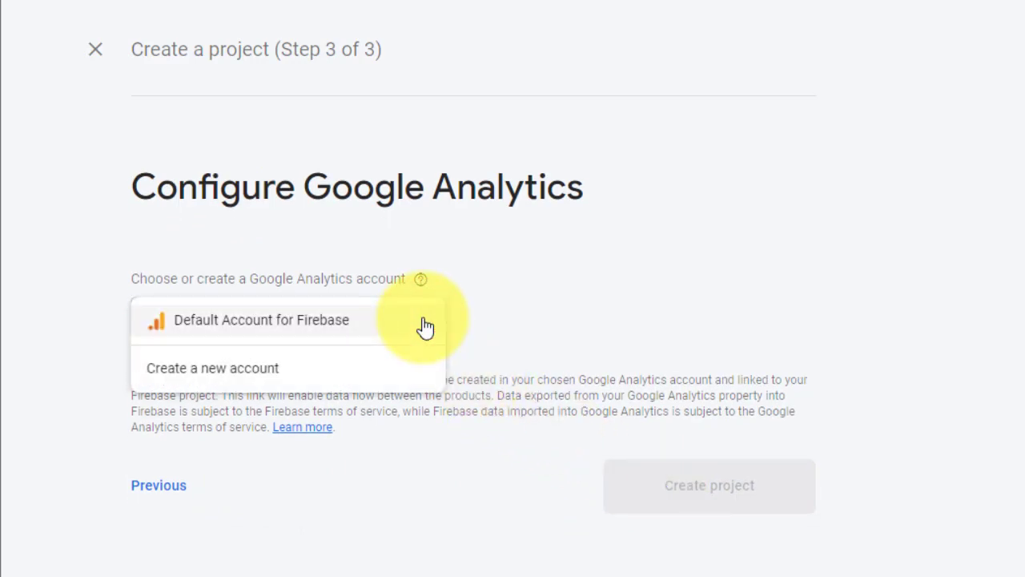
click(294, 319)
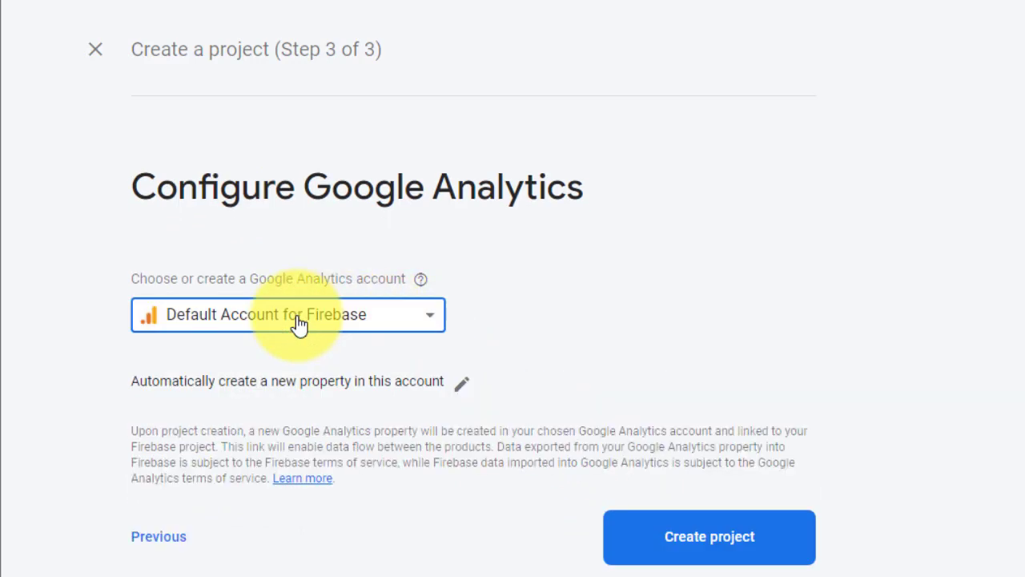
click(691, 552)
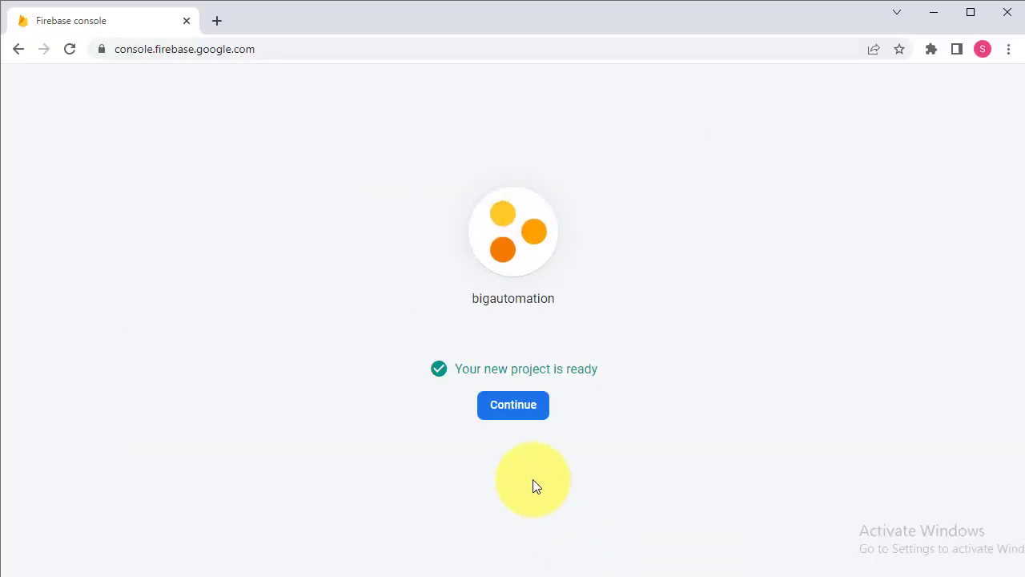
click(511, 409)
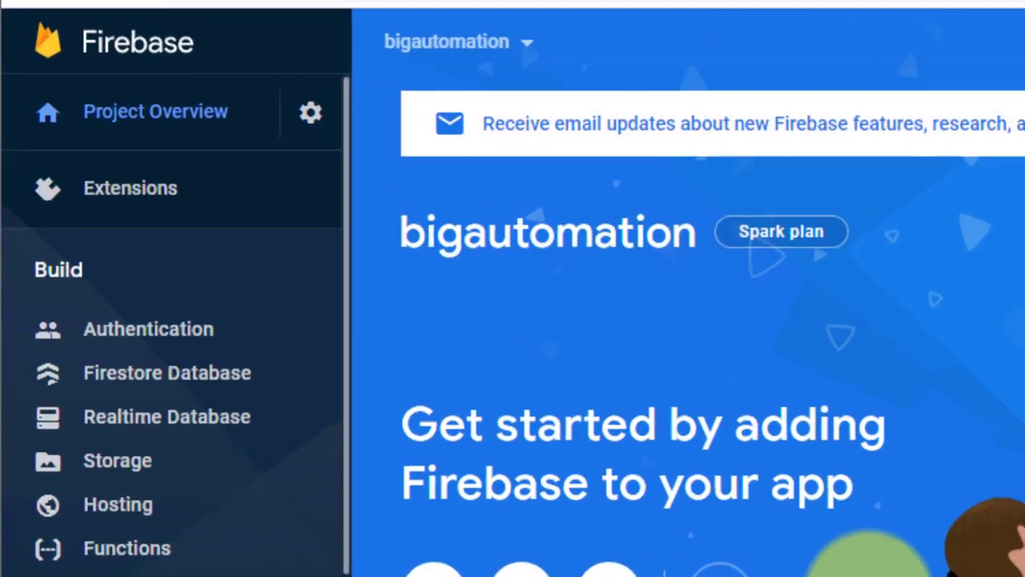
Step: Create a Realtime Database located in United States (us-central1) with security rules starting in test mode
click(168, 415)
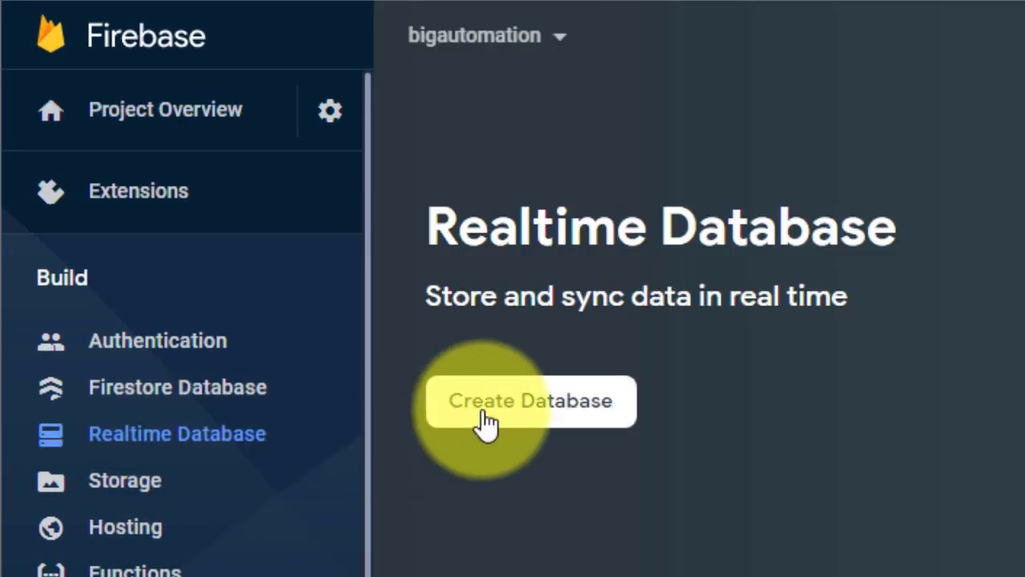
click(496, 418)
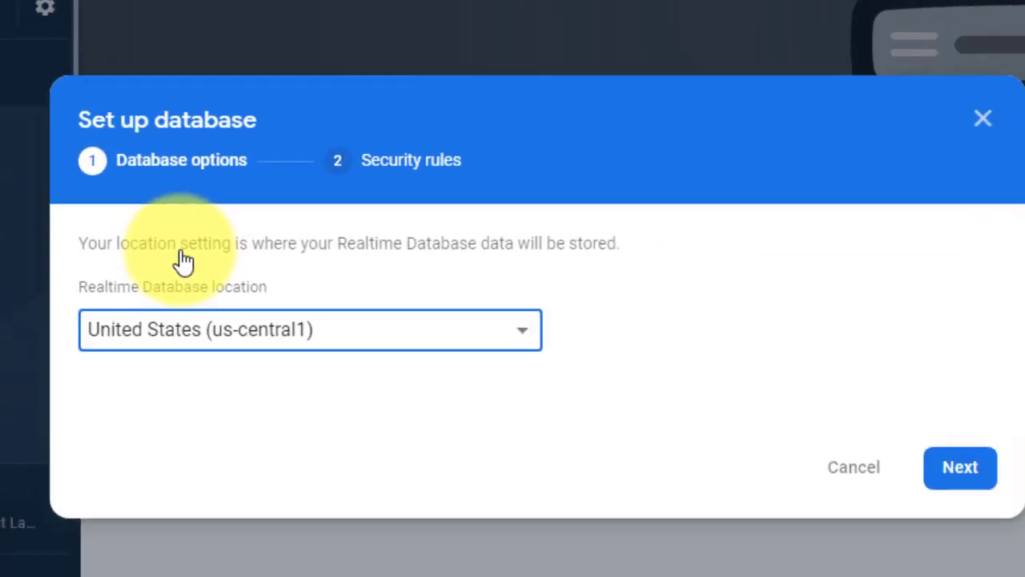
click(120, 322)
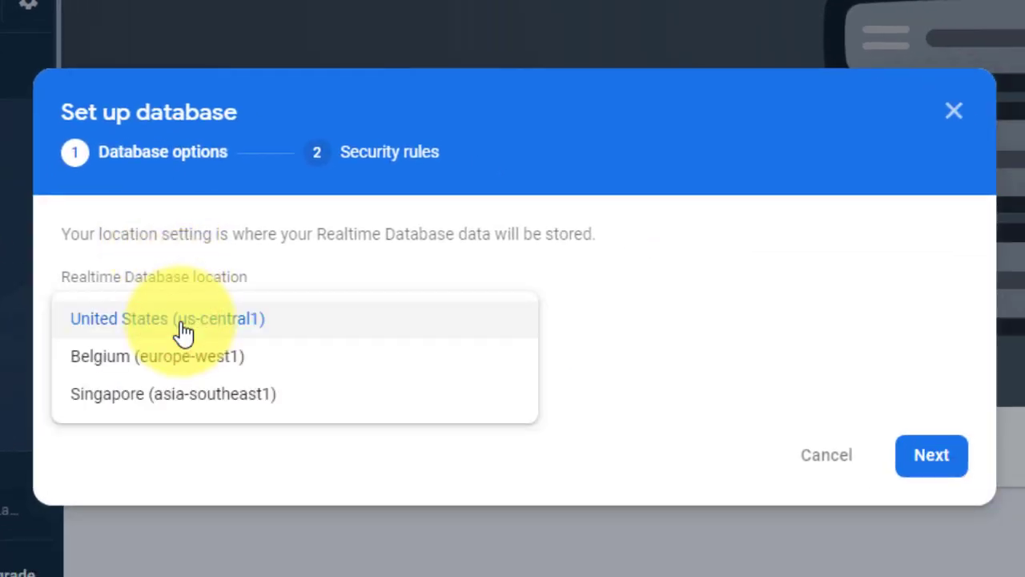
click(183, 331)
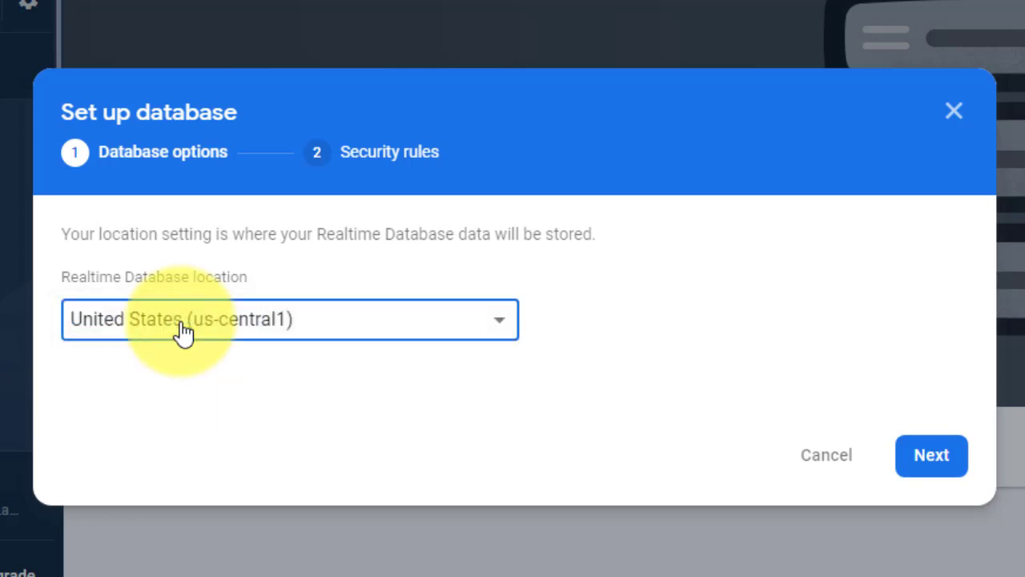
click(929, 458)
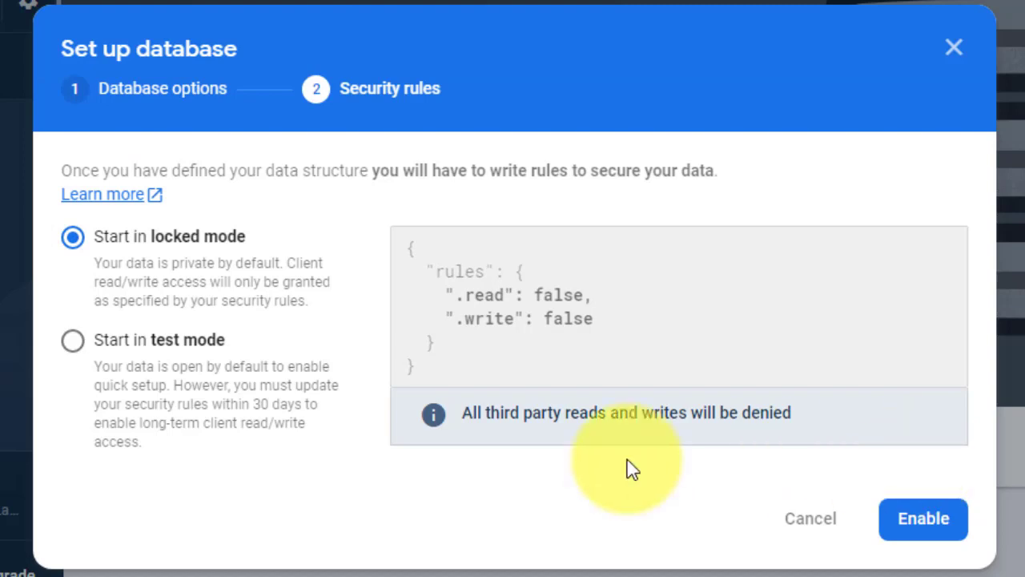
click(78, 343)
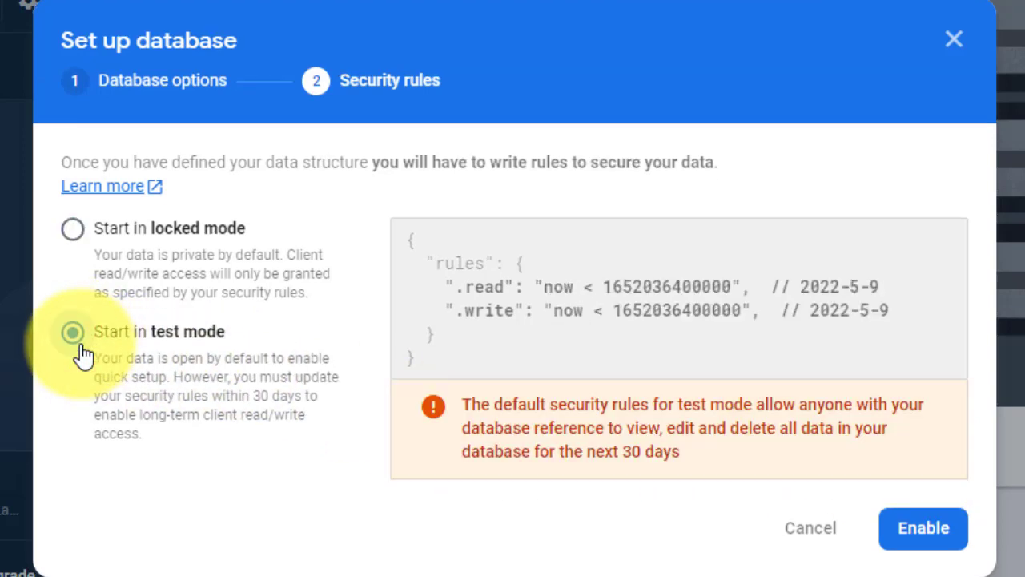
click(931, 531)
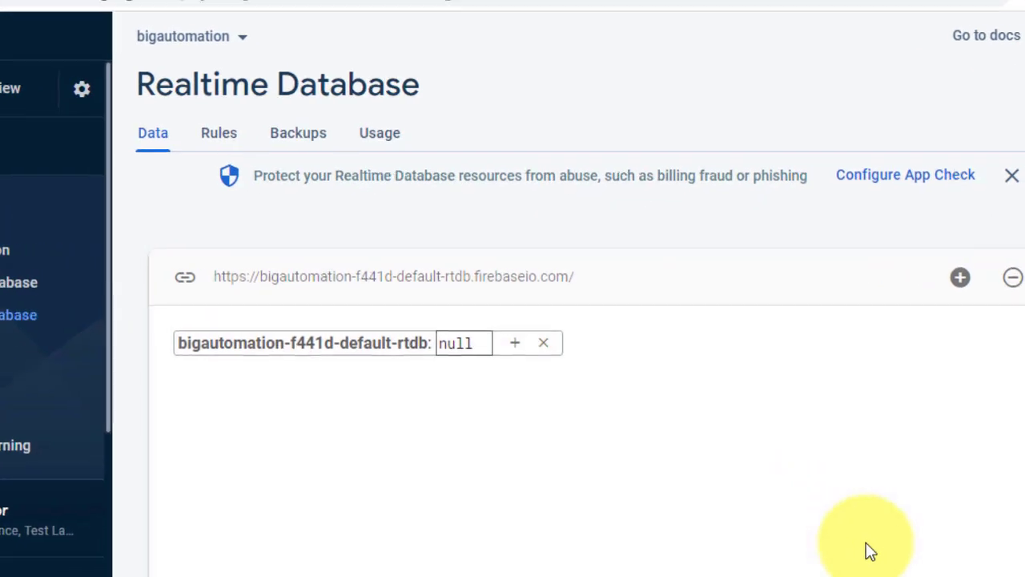
Step: Set both the .read and .write rules of the Realtime Database to true and publish the rules
click(126, 108)
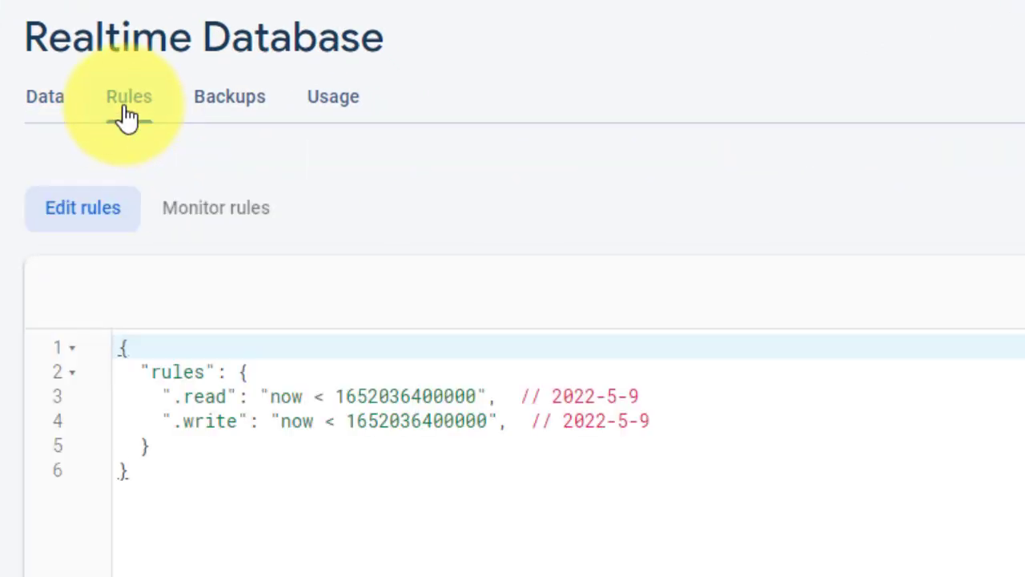
click(264, 395)
drag(264, 395, 475, 394)
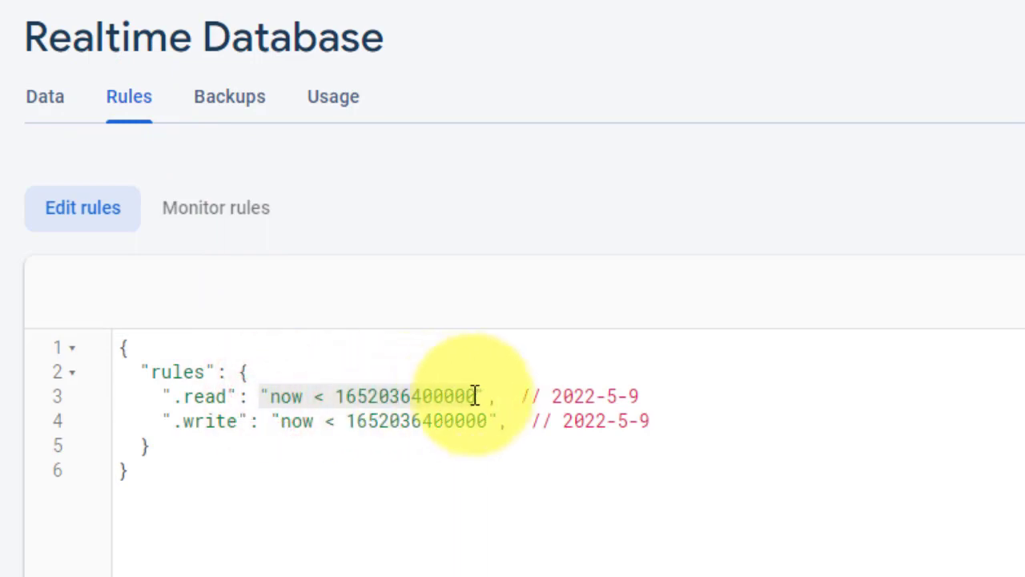
text(true)
click(305, 421)
drag(271, 420, 506, 420)
text(true)
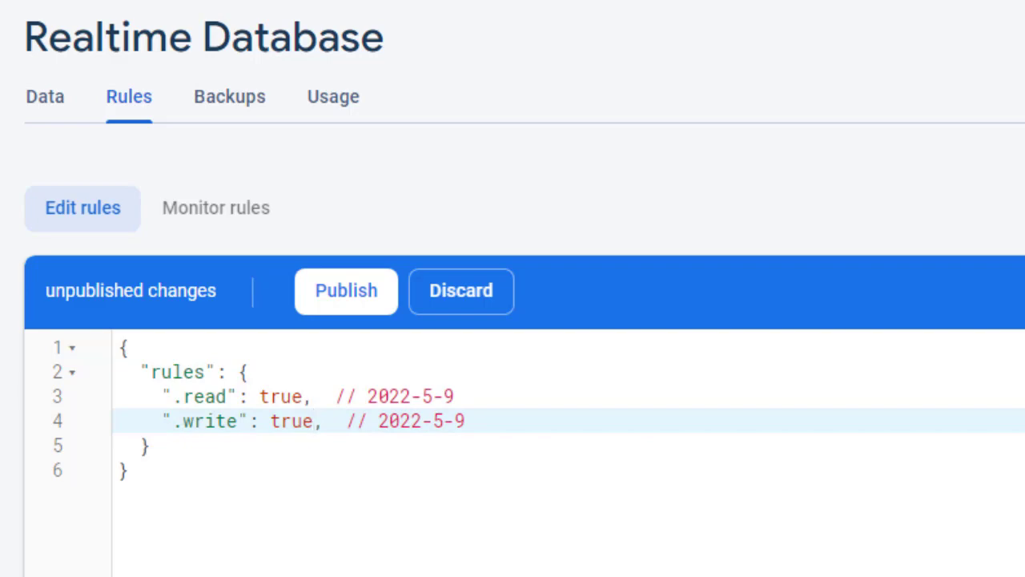
click(347, 302)
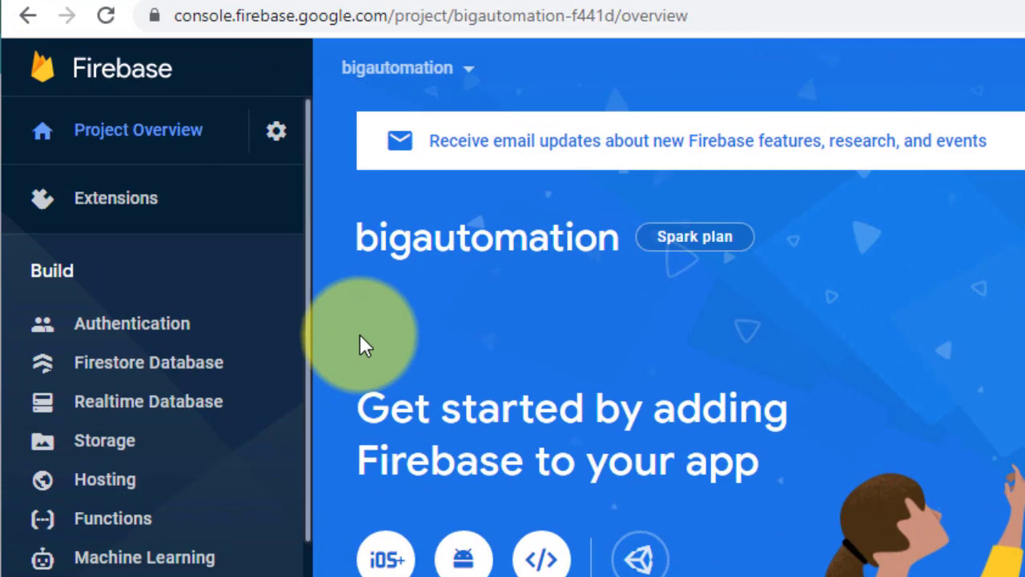
Step: Set up Authentication for the project and enable and save the Anonymous sign-in provider
click(123, 343)
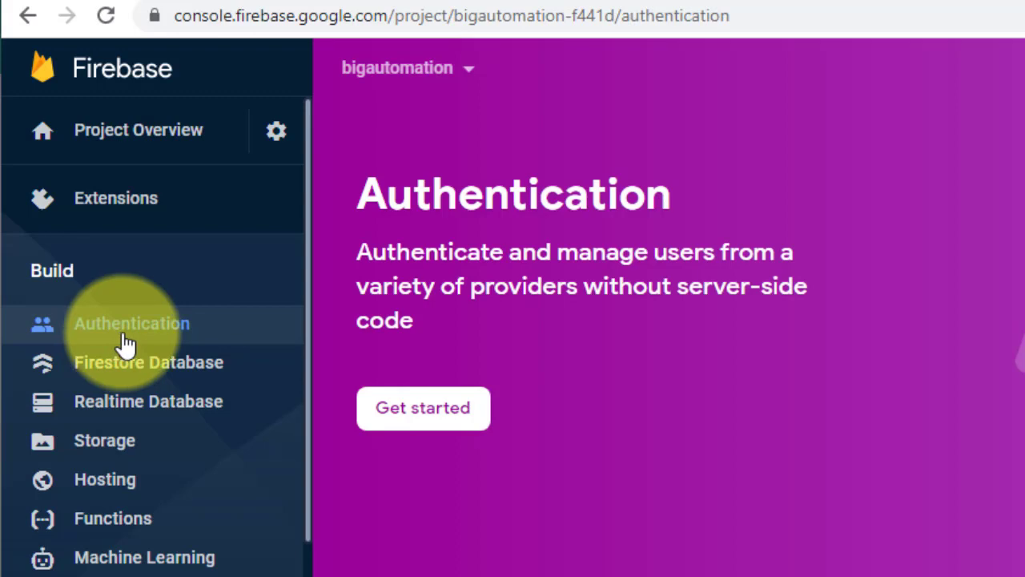
click(412, 424)
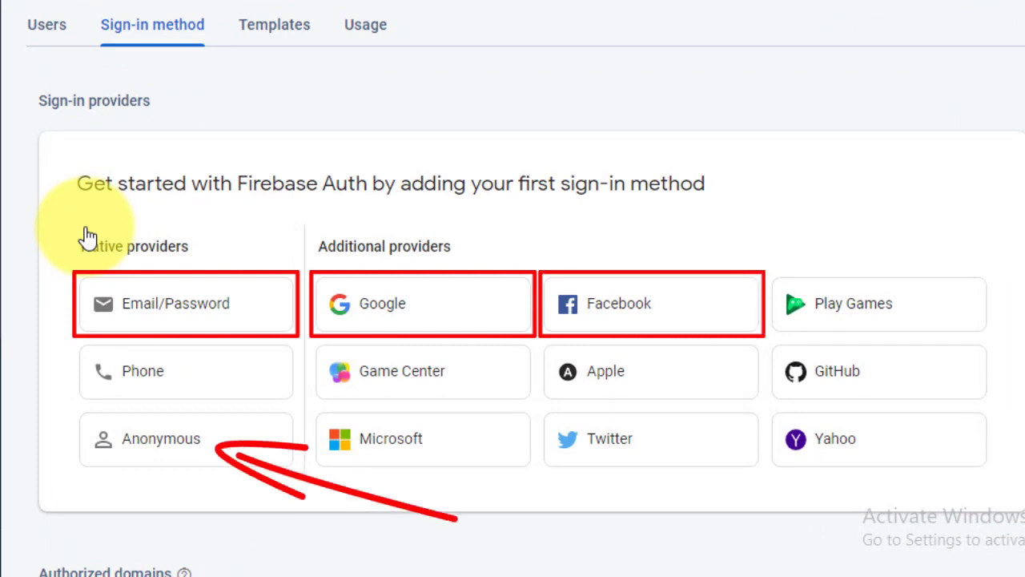
click(156, 447)
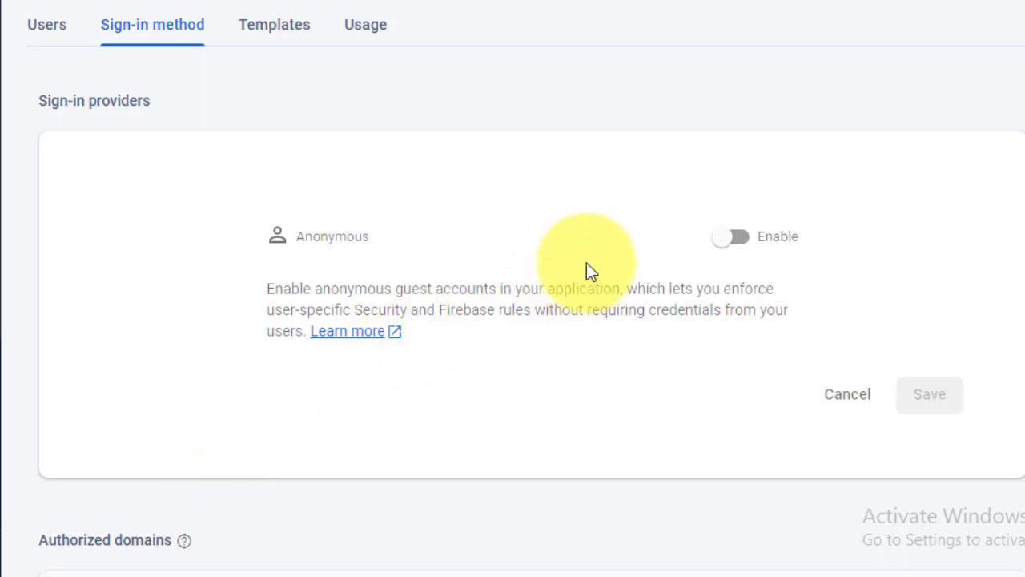
click(738, 242)
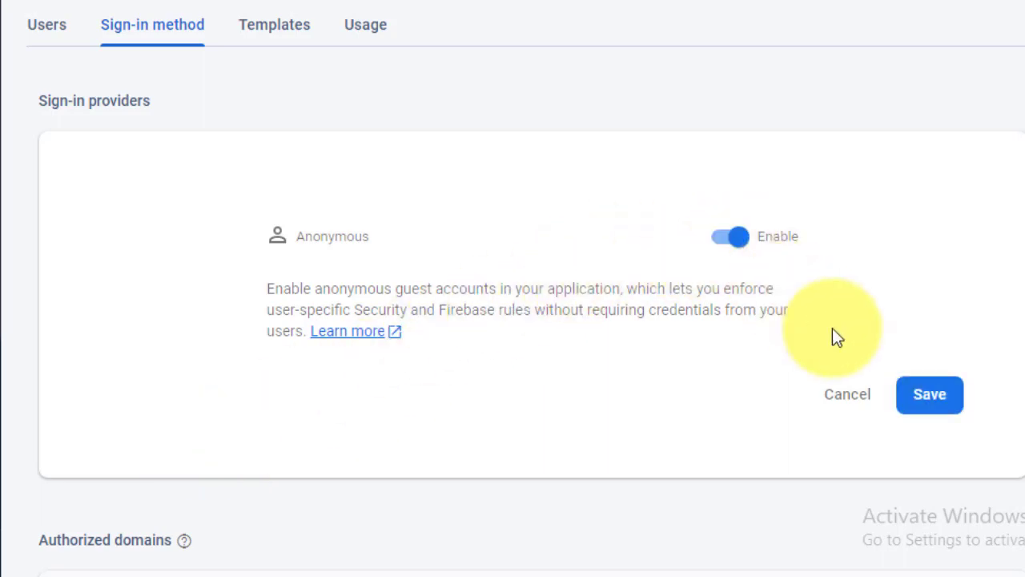
click(929, 401)
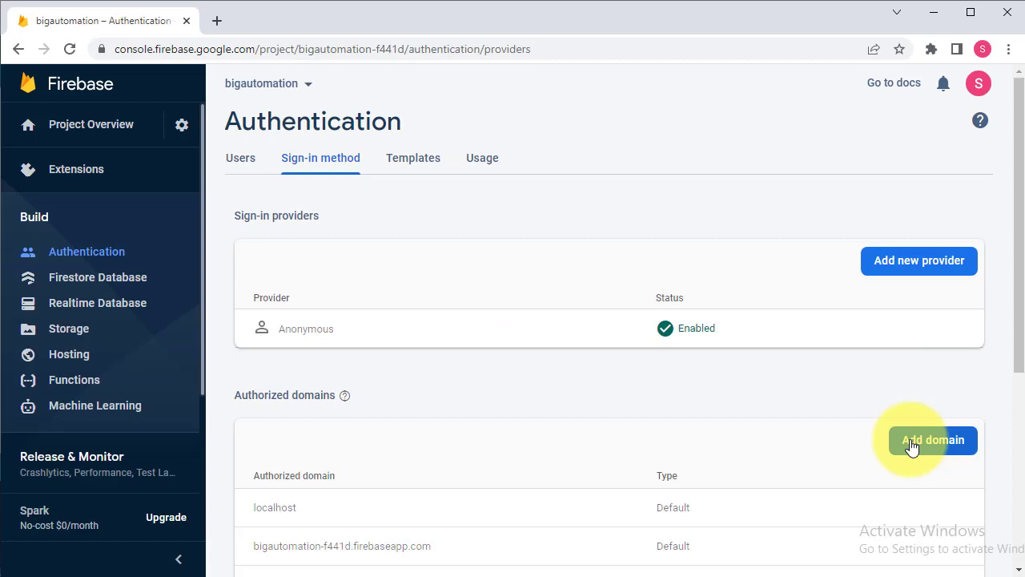
Step: Copy the Web API Key from the general project settings into the Notepad text document under WEB API KEY, and select the pasted key
click(181, 126)
click(247, 133)
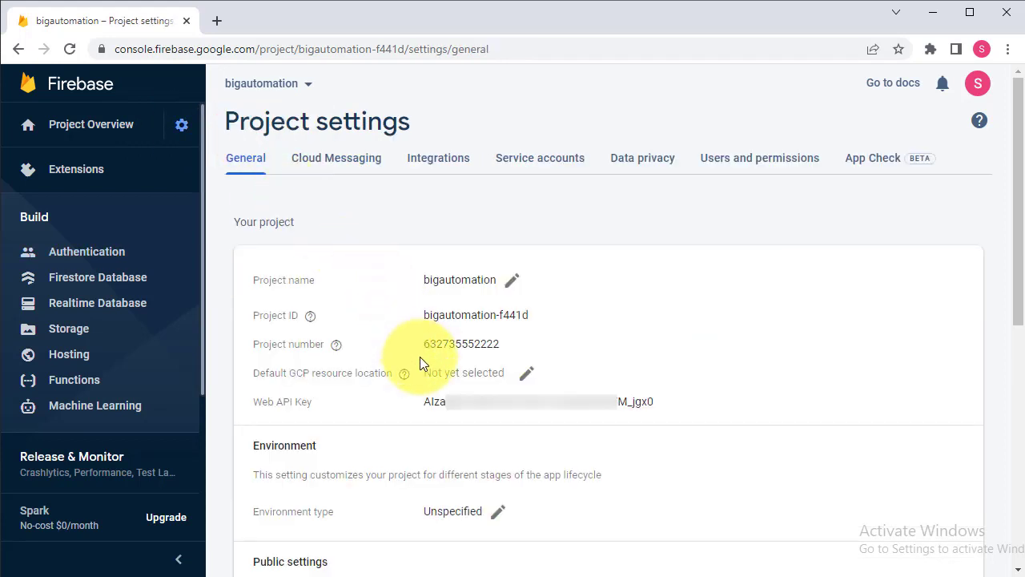
drag(424, 401, 680, 414)
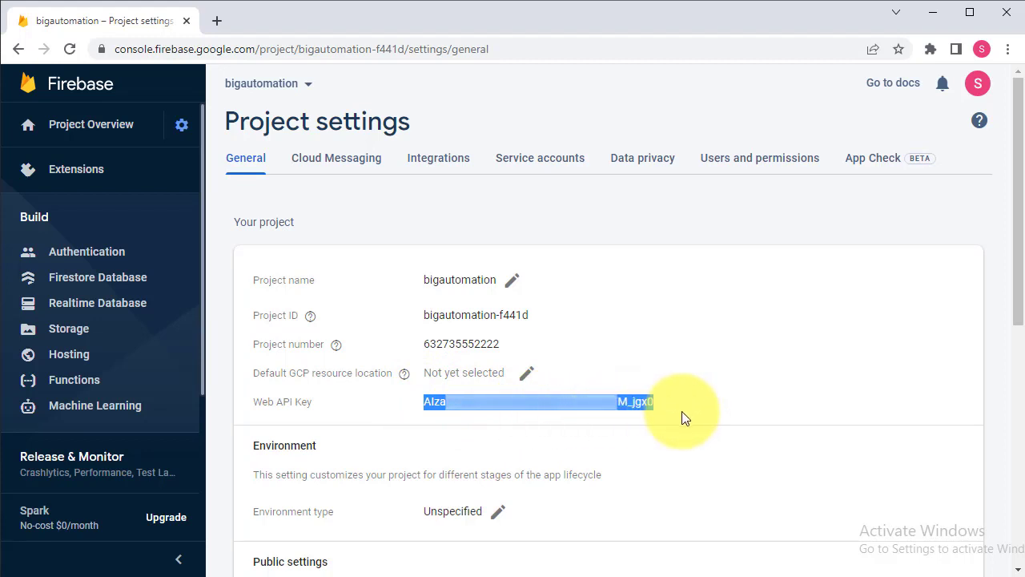
key(alt+Tab)
key(ctrl+v)
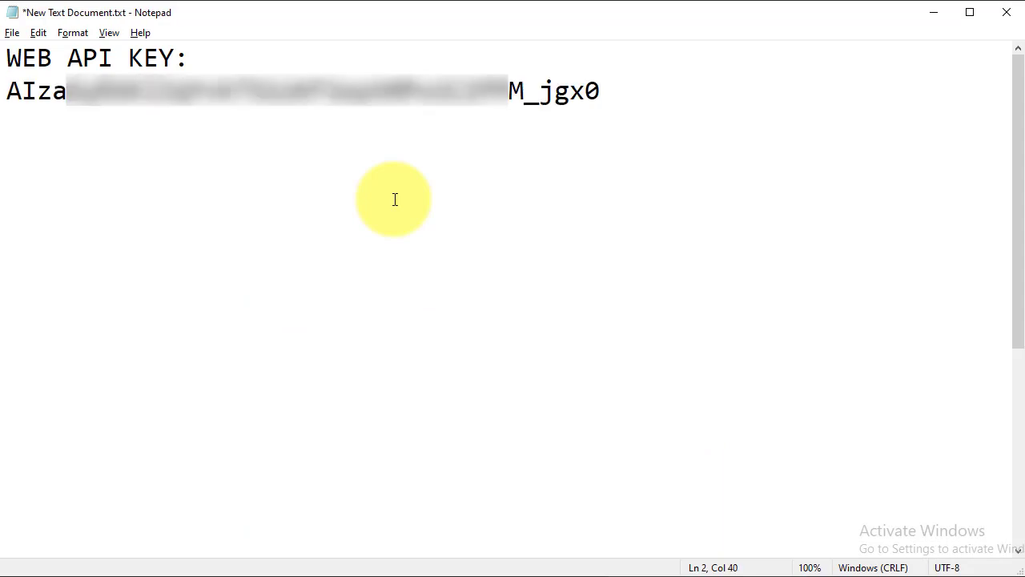
key(shift+Home)
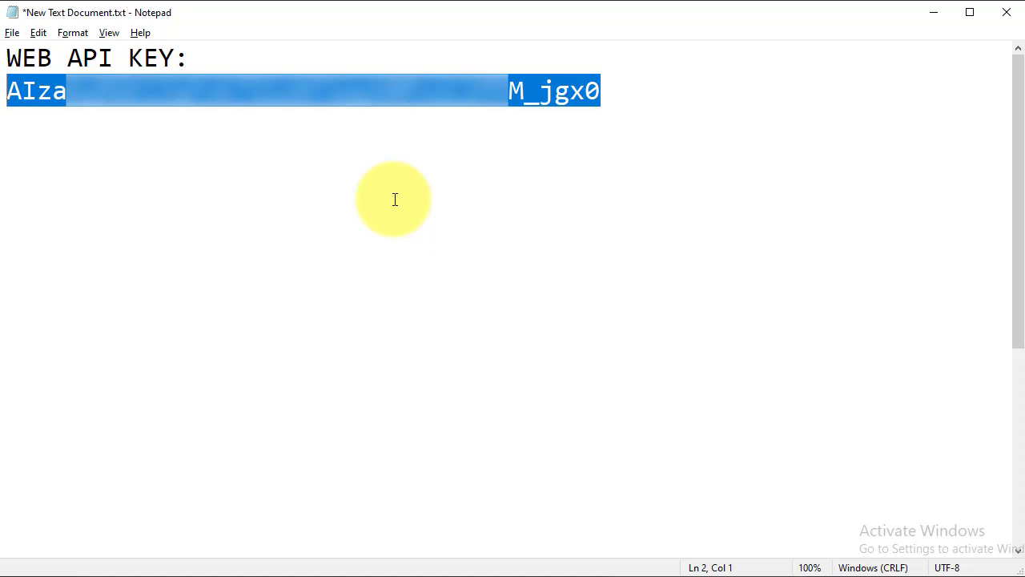
Step: Copy the Realtime Database URL from the Firebase console into the Notepad text document under FIREBASE HOST
key(alt+Tab)
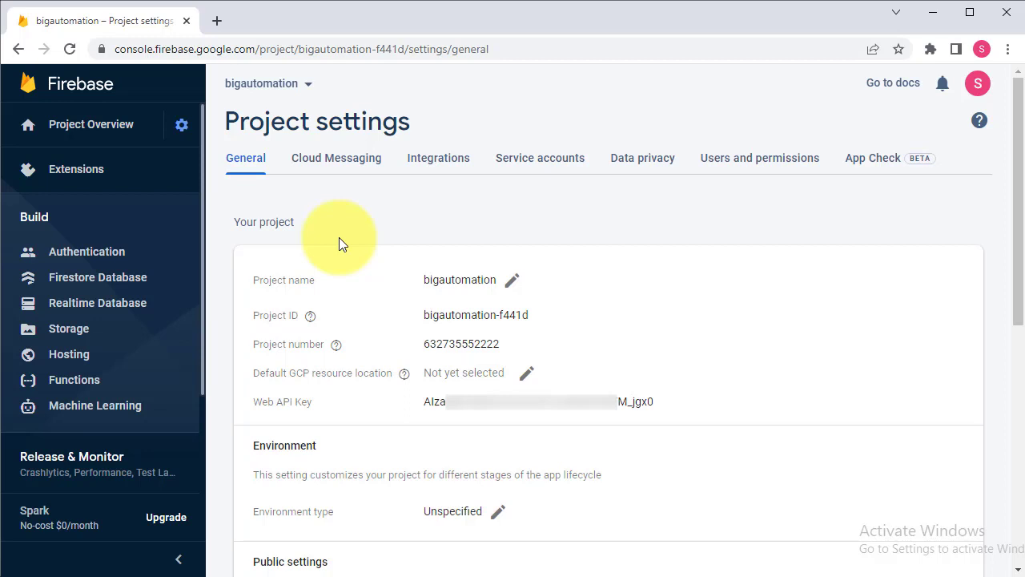
click(96, 304)
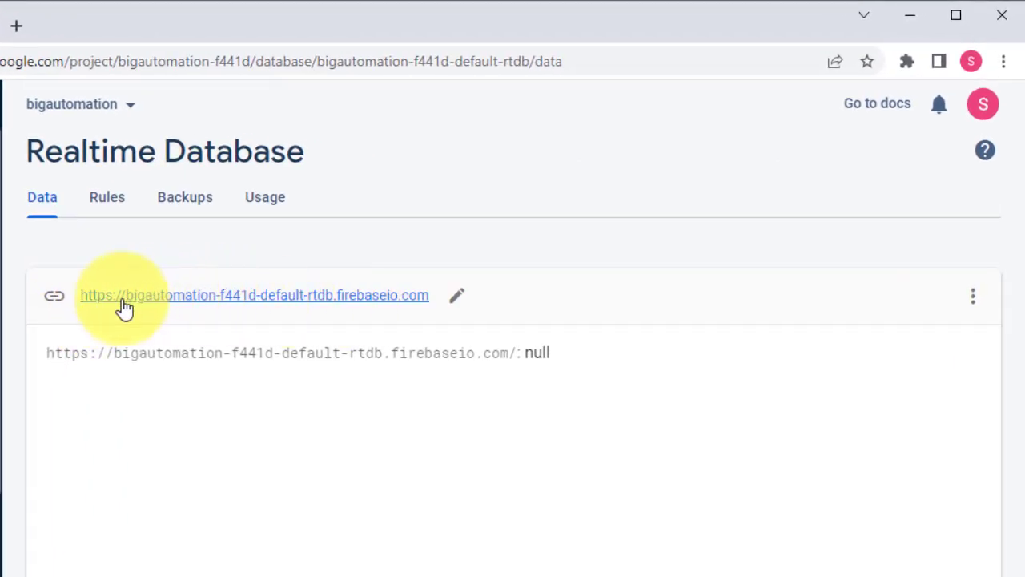
click(54, 296)
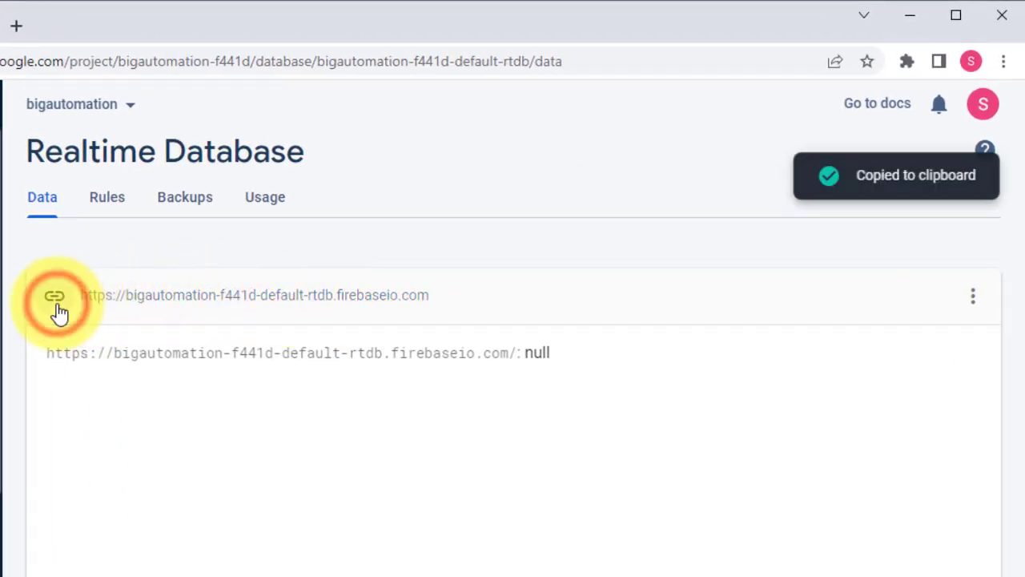
key(alt+Tab)
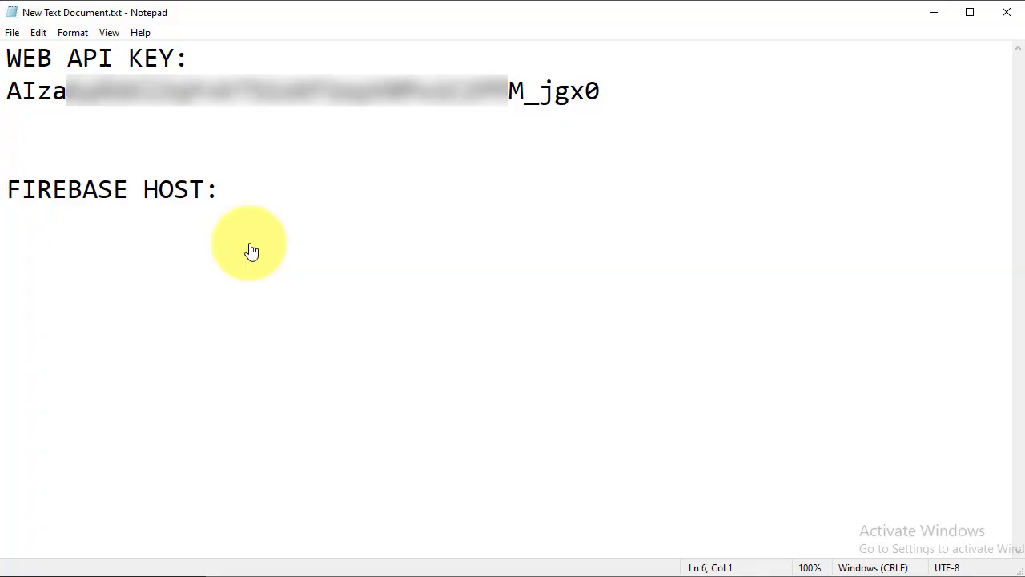
key(ctrl+v)
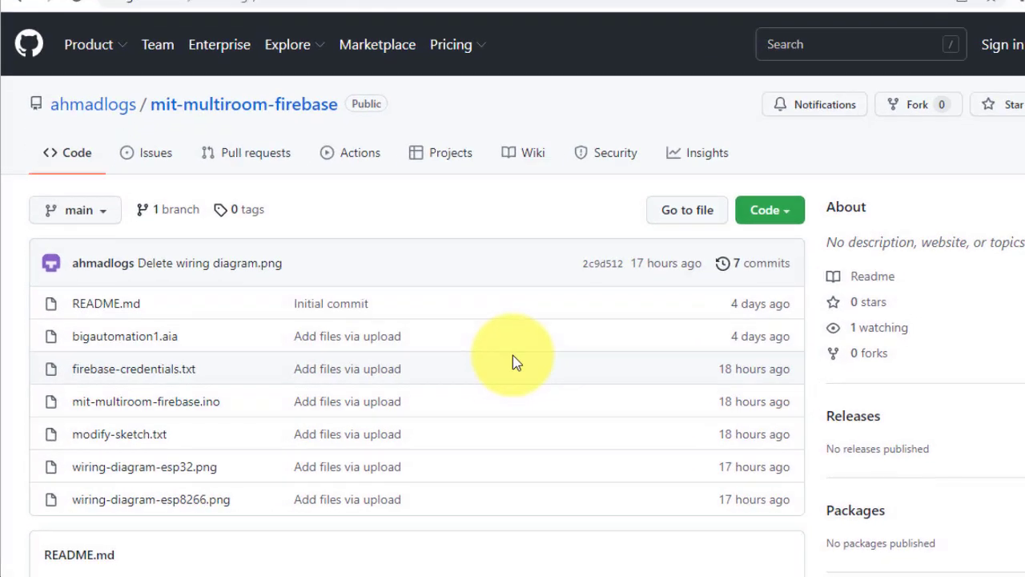
Step: Download the mit-multiroom-firebase GitHub repository as a ZIP and locate bigautomation1.aia in the project folder
click(966, 129)
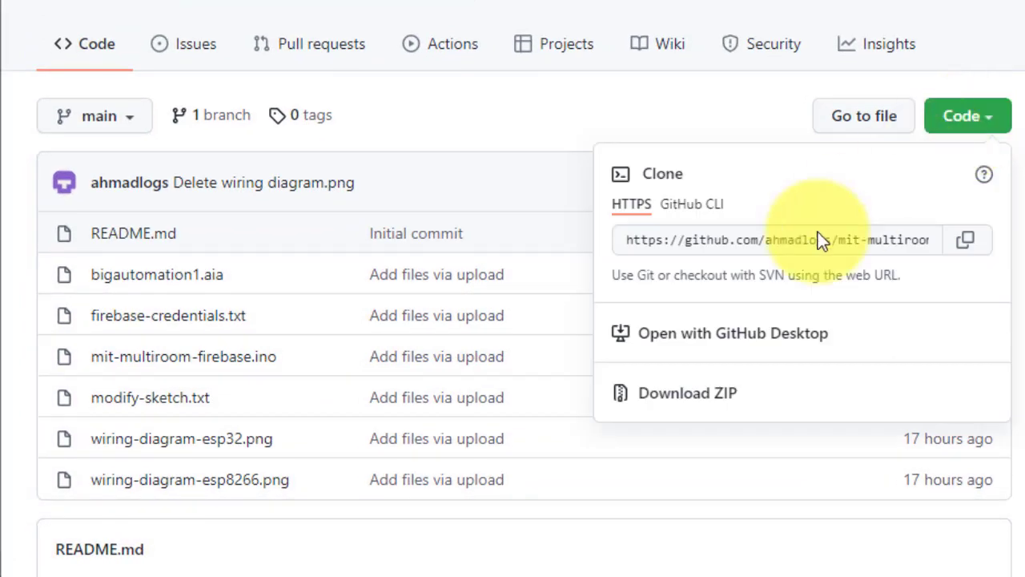
click(711, 395)
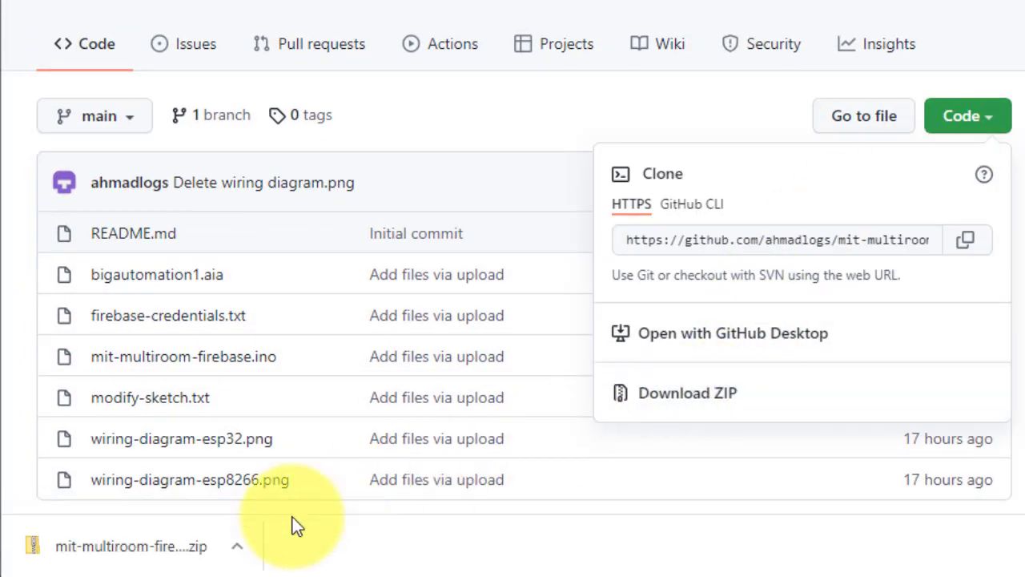
click(238, 547)
click(271, 478)
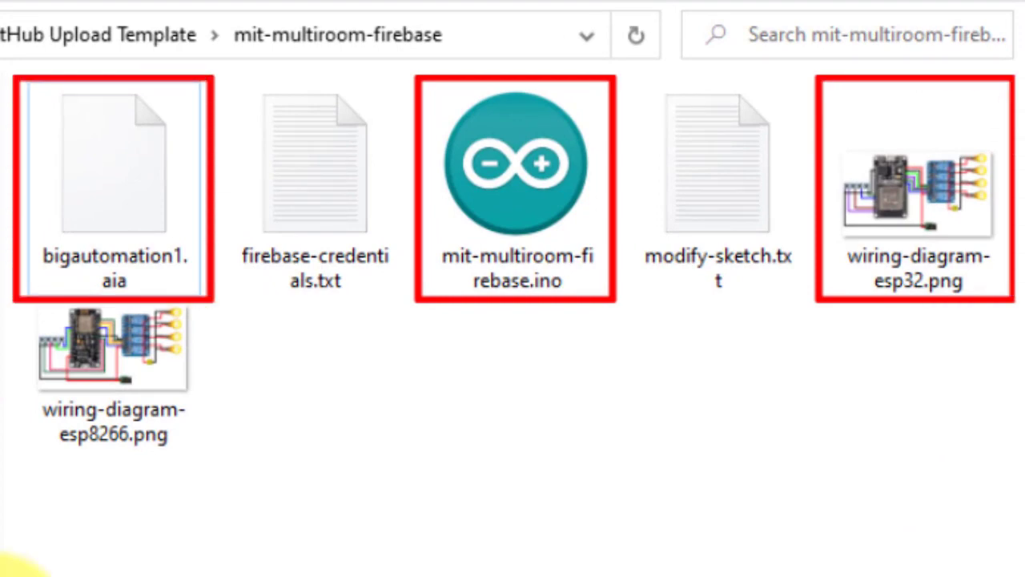
click(163, 212)
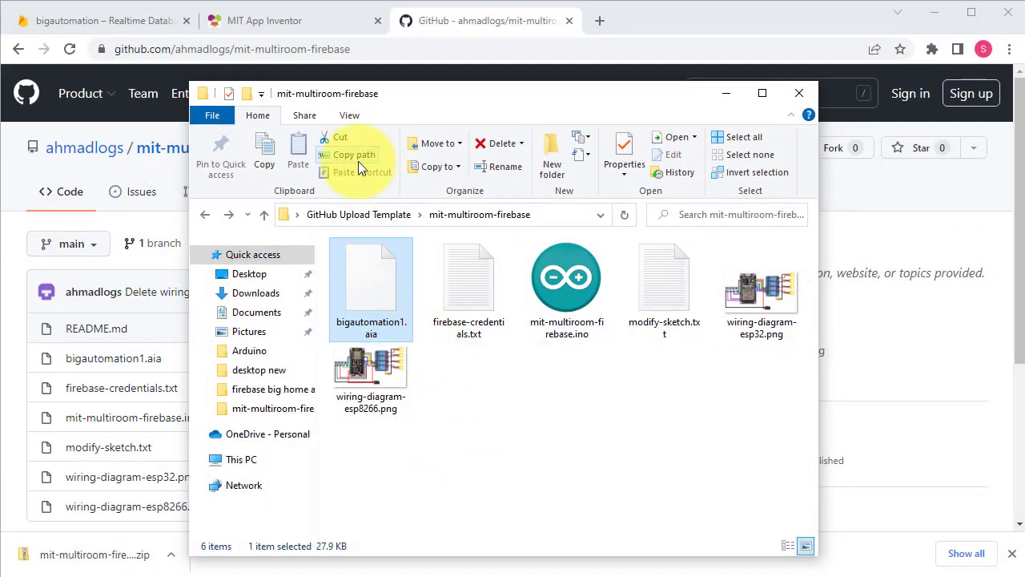
Step: Import bigautomation1.aia from the mit-multiroom-firebase folder on the computer as a project in MIT App Inventor
click(288, 26)
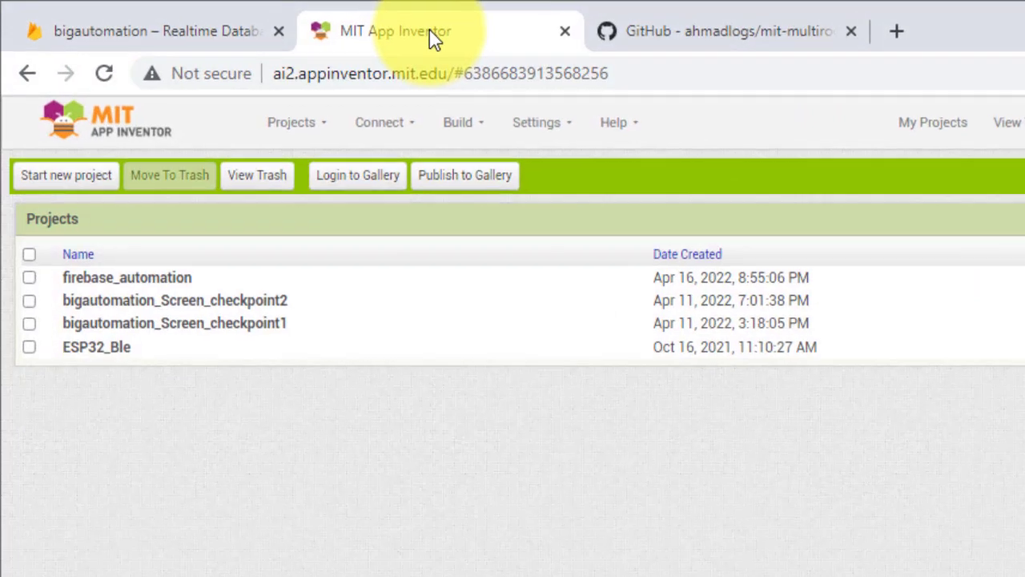
click(291, 124)
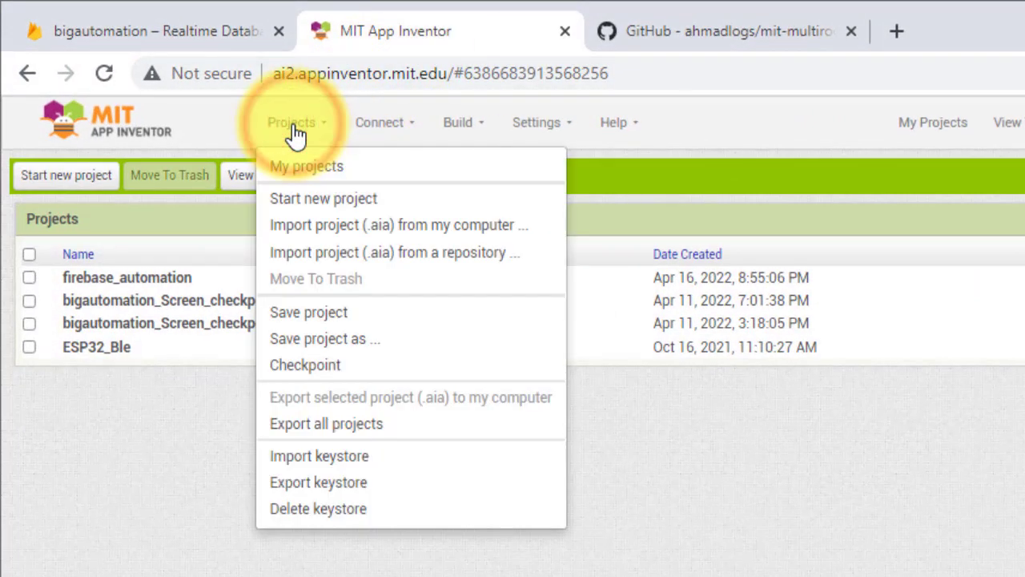
click(381, 240)
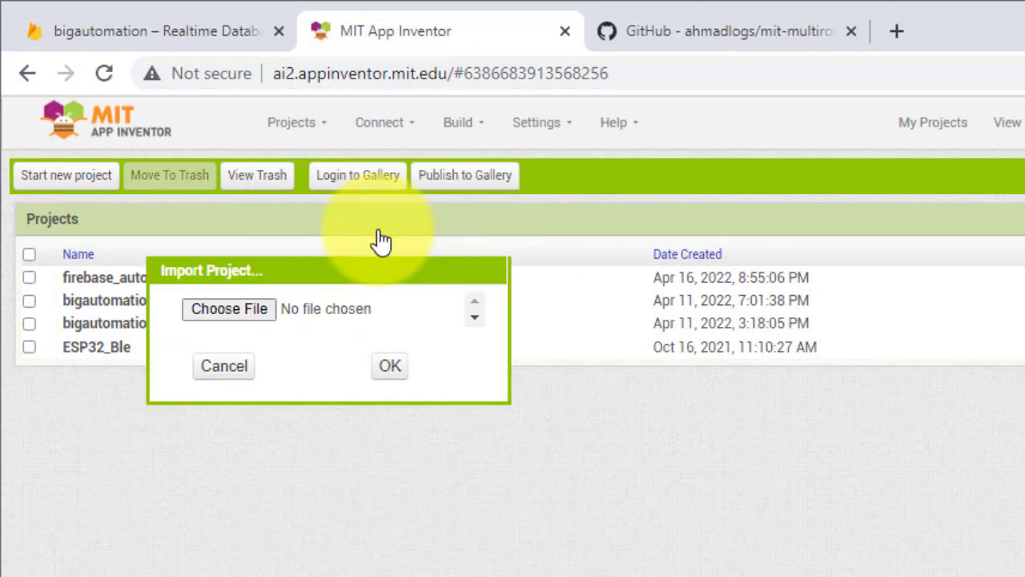
click(251, 309)
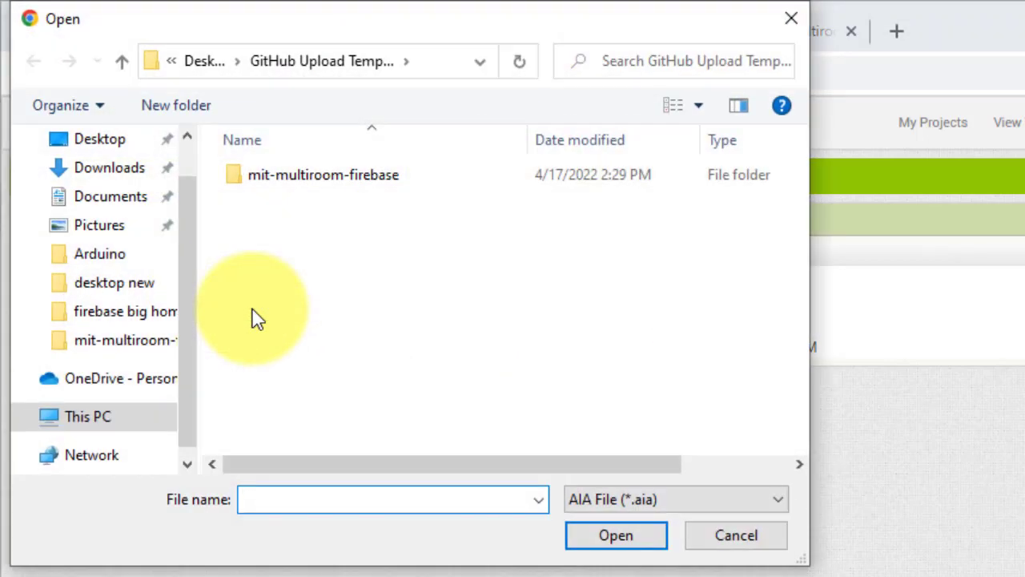
double_click(260, 180)
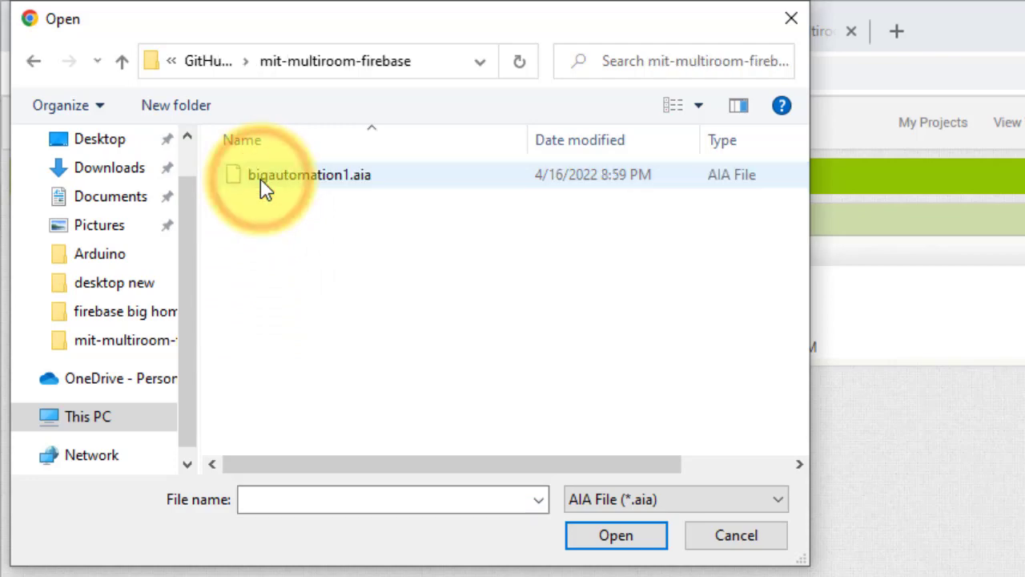
click(262, 183)
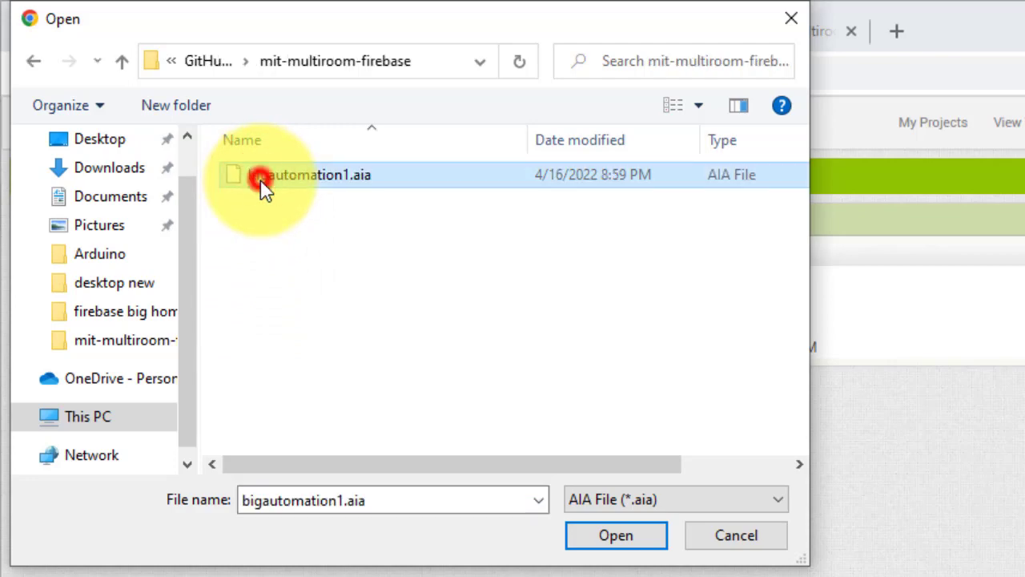
click(601, 536)
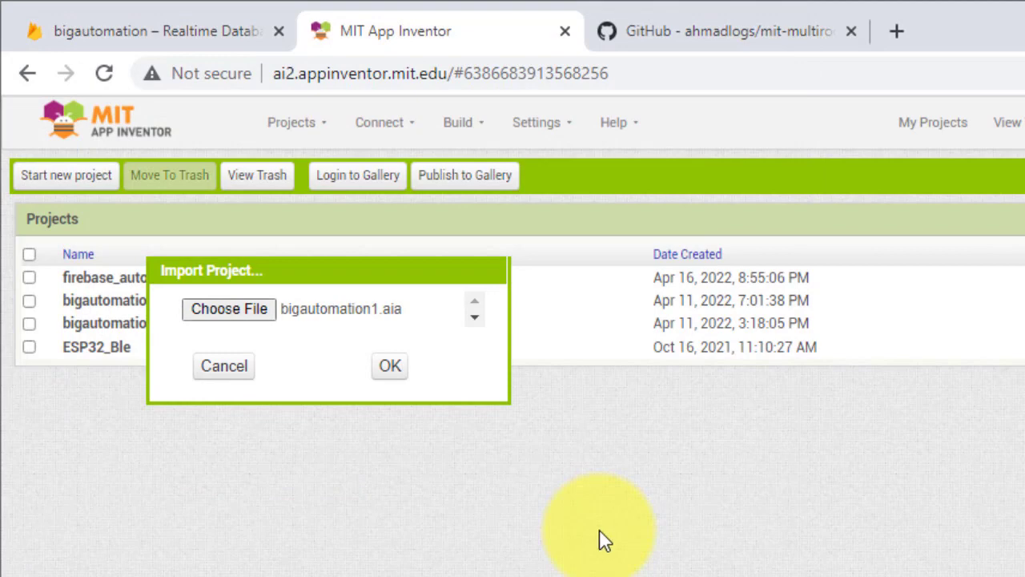
click(392, 373)
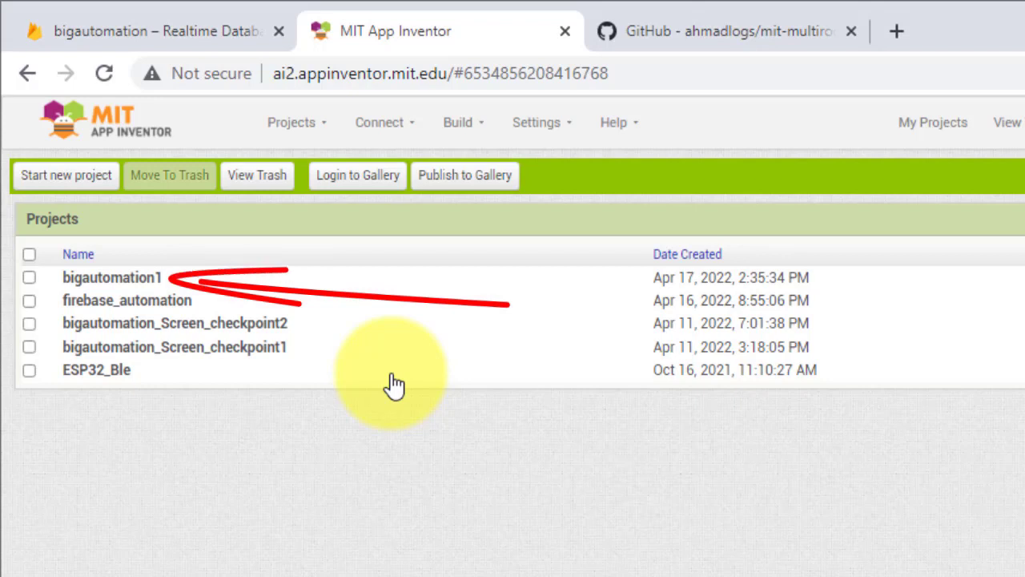
Step: Open the bigautomation1 project and choose Screen1 from its list of screens
click(104, 282)
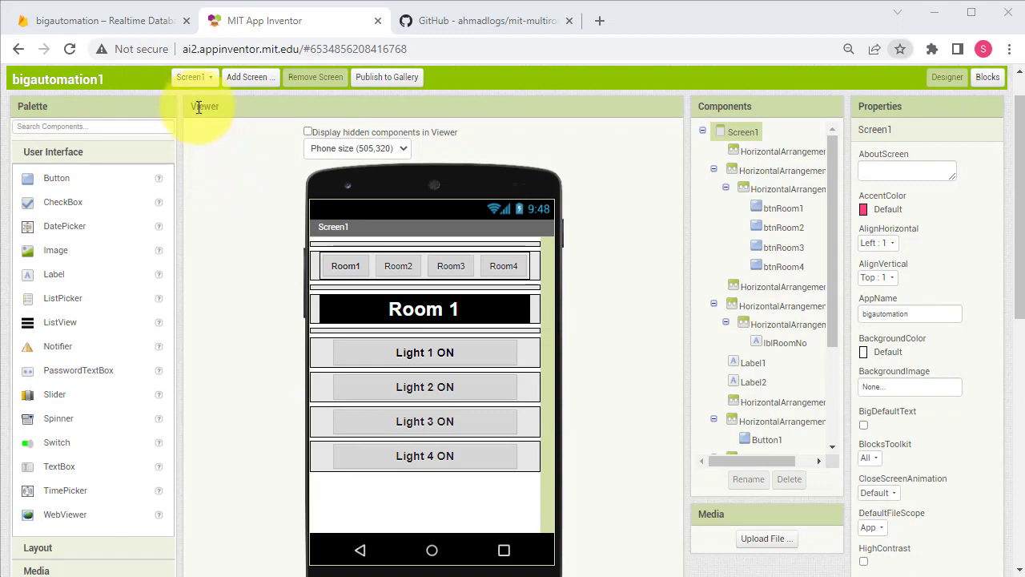
click(192, 77)
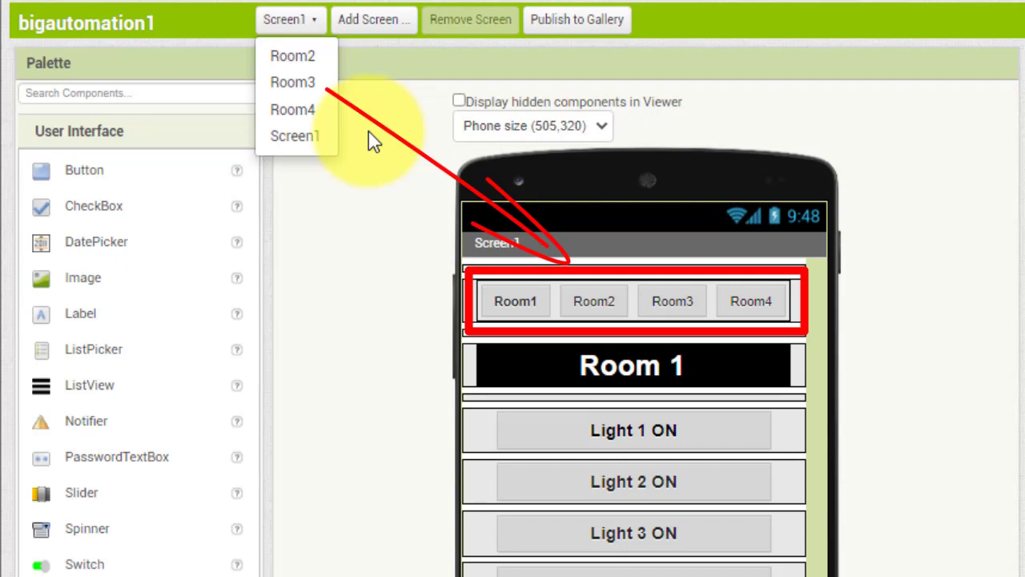
click(303, 148)
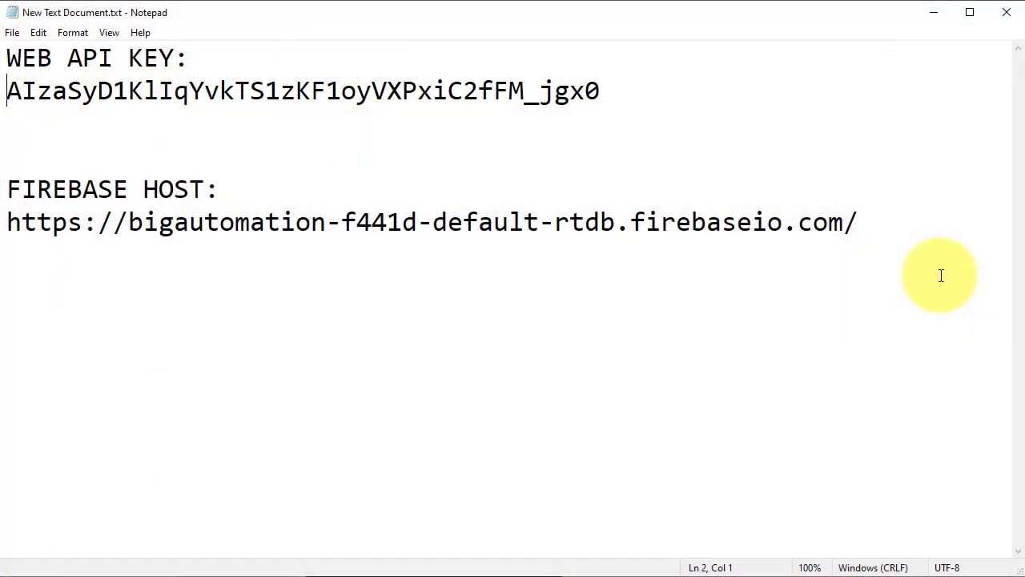
Step: Copy the Web API key from the Notepad document into the FirebaseToken property of FirebaseDB1 on Screen1
key(shift+Right)
key(shift+Right)
key(shift+Right)
key(shift+Right)
key(shift+Right)
key(shift+Right)
key(shift+Right)
key(shift+Right)
key(shift+Right)
key(shift+Right)
key(shift+Right)
key(shift+Right)
key(shift+Right)
key(shift+Right)
key(shift+Right)
key(shift+Right)
key(shift+Right)
key(shift+Right)
key(shift+Right)
key(shift+Right)
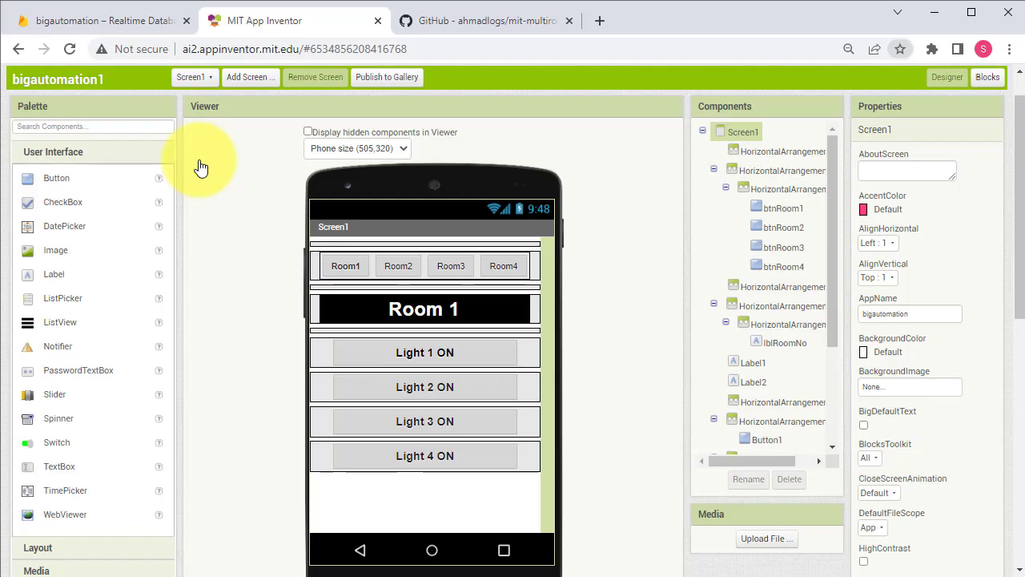
scroll(697, 282, down, 2)
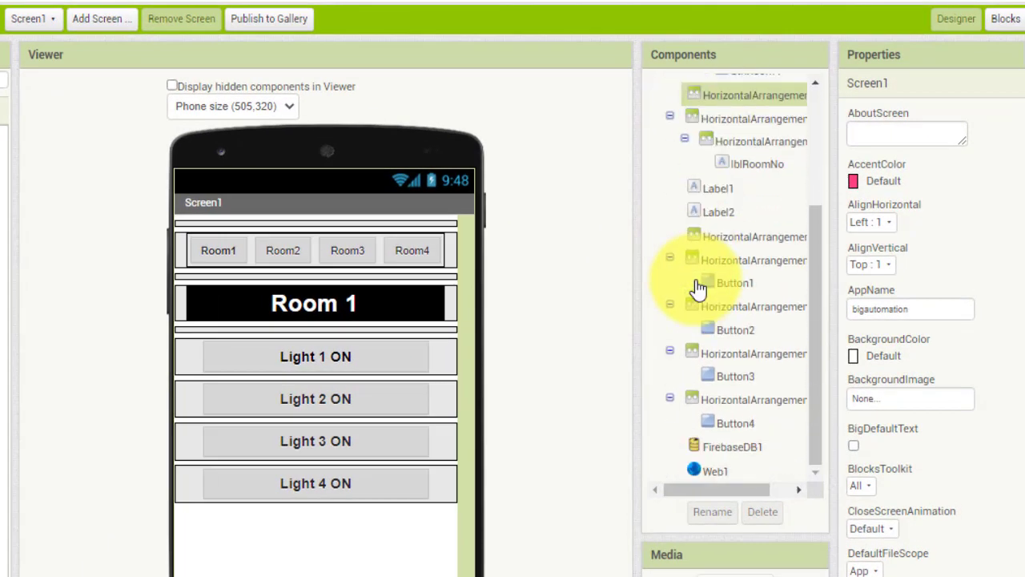
click(739, 450)
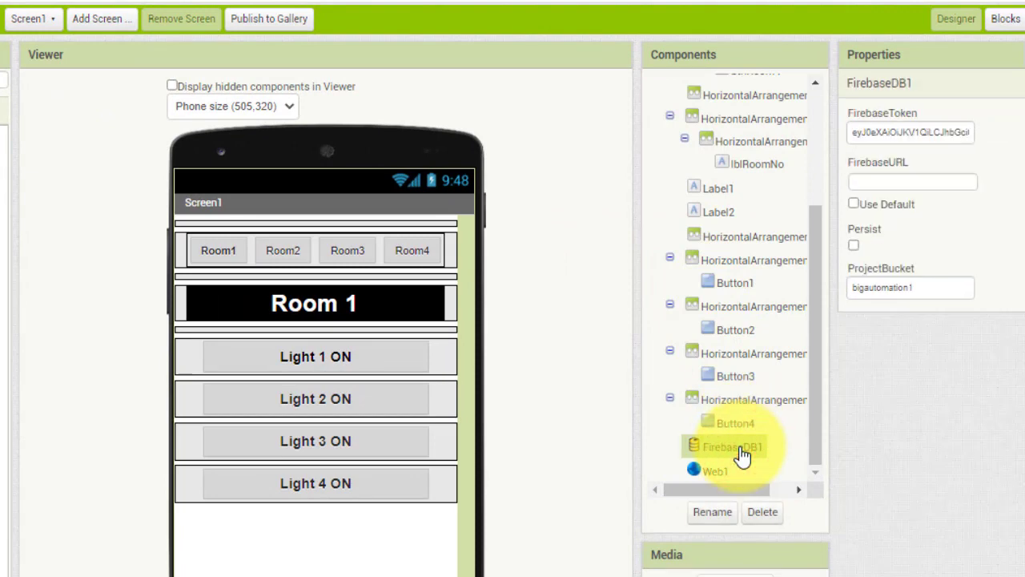
click(901, 132)
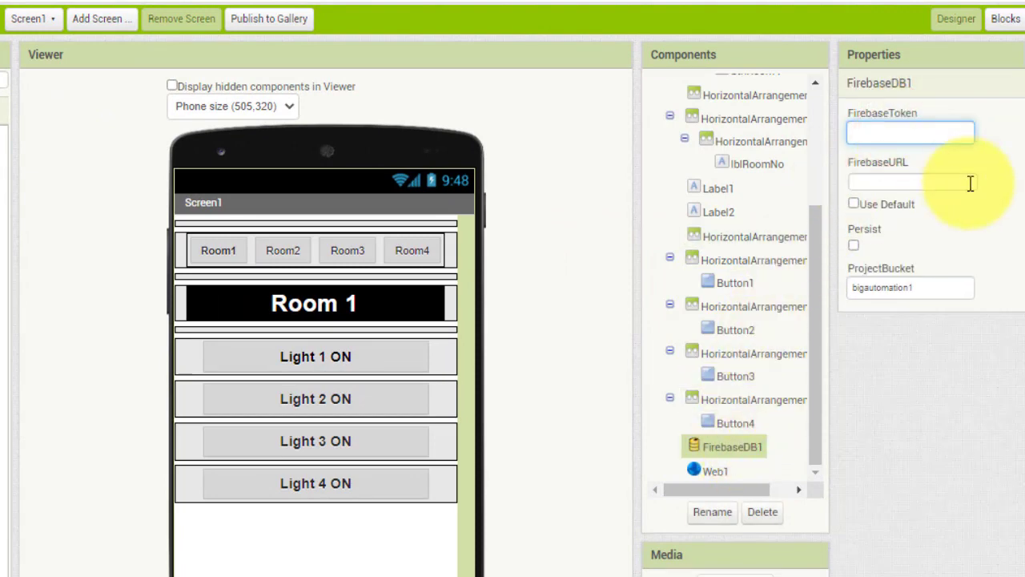
key(ctrl+v)
key(Return)
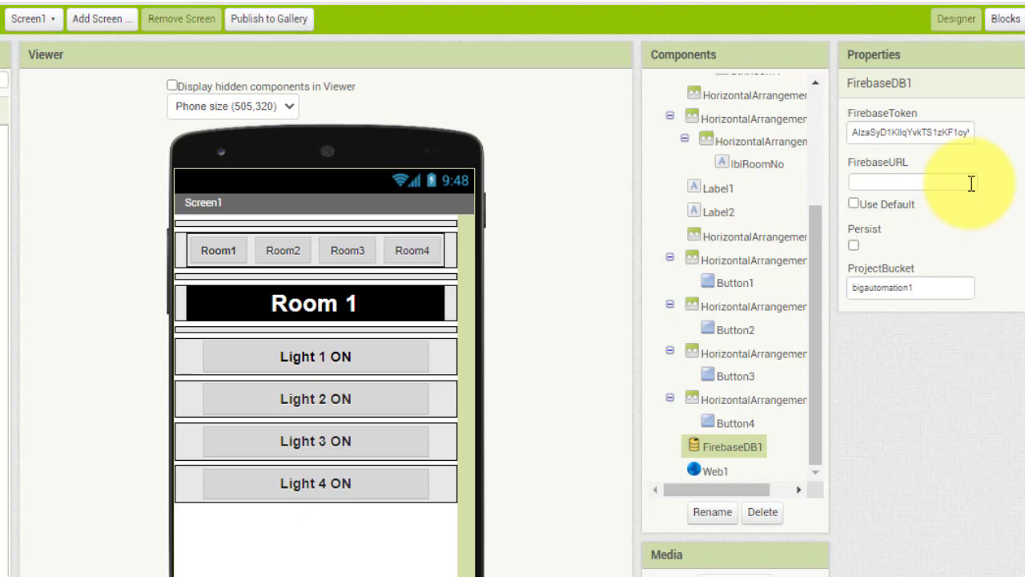
Step: Copy the Firebase host URL from the Notepad document into the FirebaseURL property of FirebaseDB1 on Screen1
key(alt+Tab)
key(shift+Right)
key(shift+Right)
key(shift+Right)
key(shift+Right)
key(shift+Right)
key(shift+Right)
key(shift+Right)
key(shift+Right)
key(shift+Right)
key(shift+Right)
key(shift+Right)
key(shift+Right)
key(shift+Right)
key(shift+Right)
key(shift+Right)
key(shift+Right)
key(shift+Right)
key(shift+Right)
key(shift+Right)
key(shift+Right)
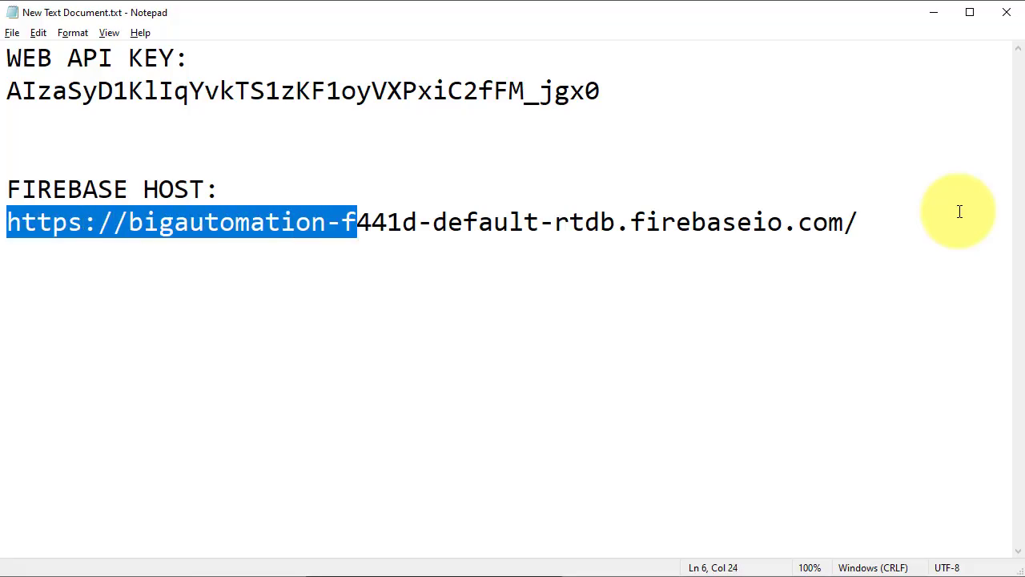
key(shift+Right)
key(shift+Right)
key(ctrl+c)
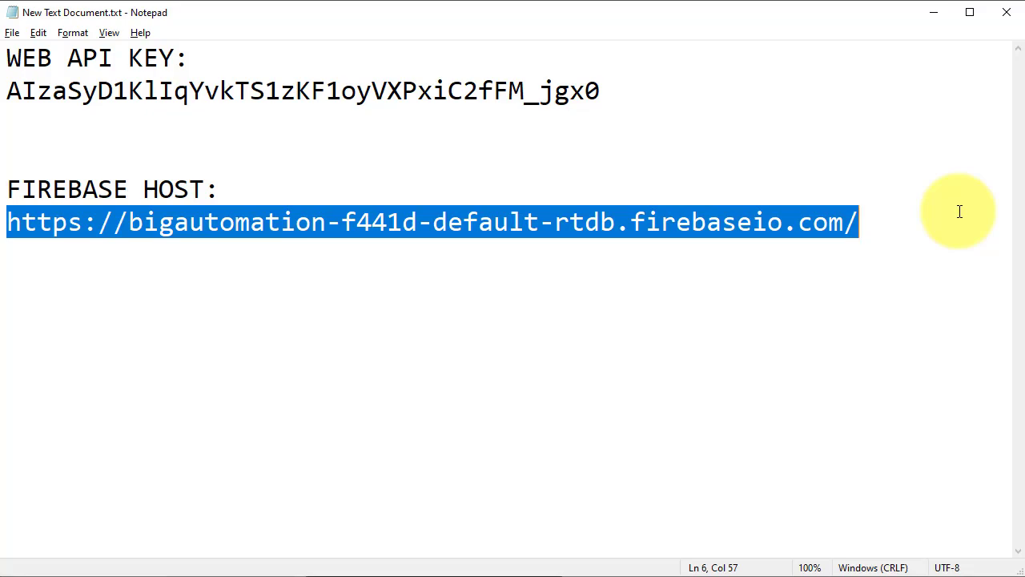
key(alt+Tab)
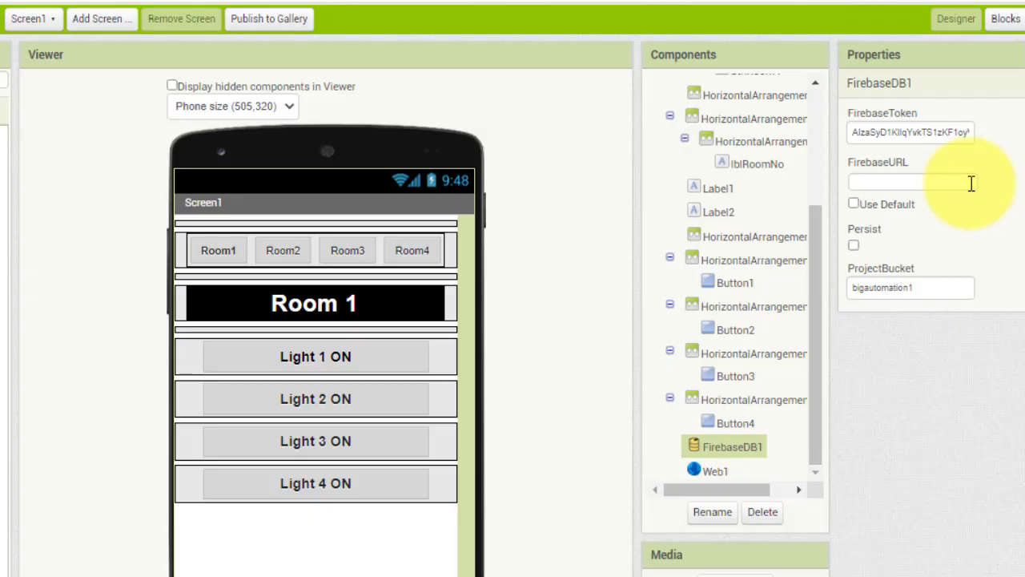
click(913, 183)
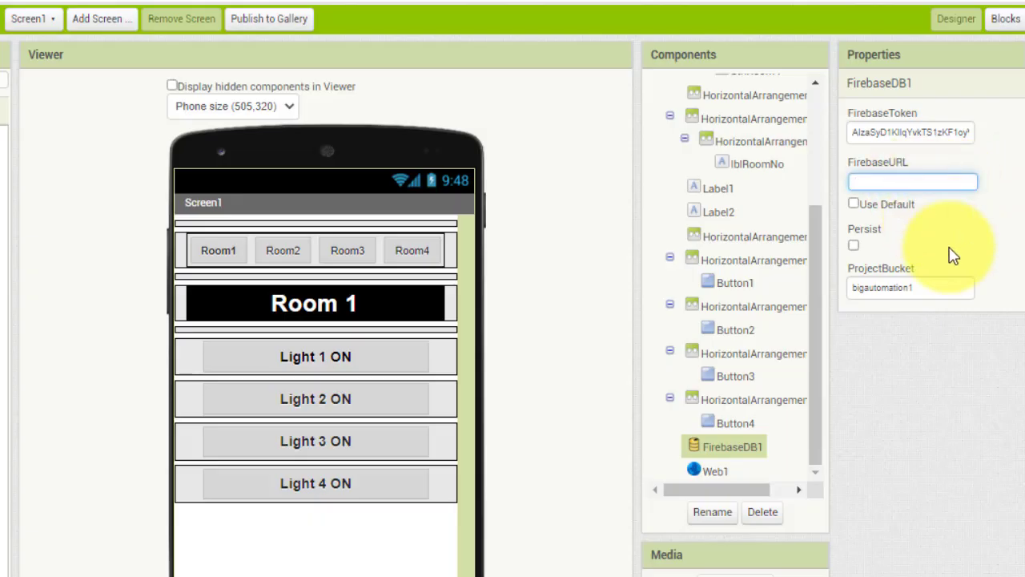
key(ctrl+v)
key(Return)
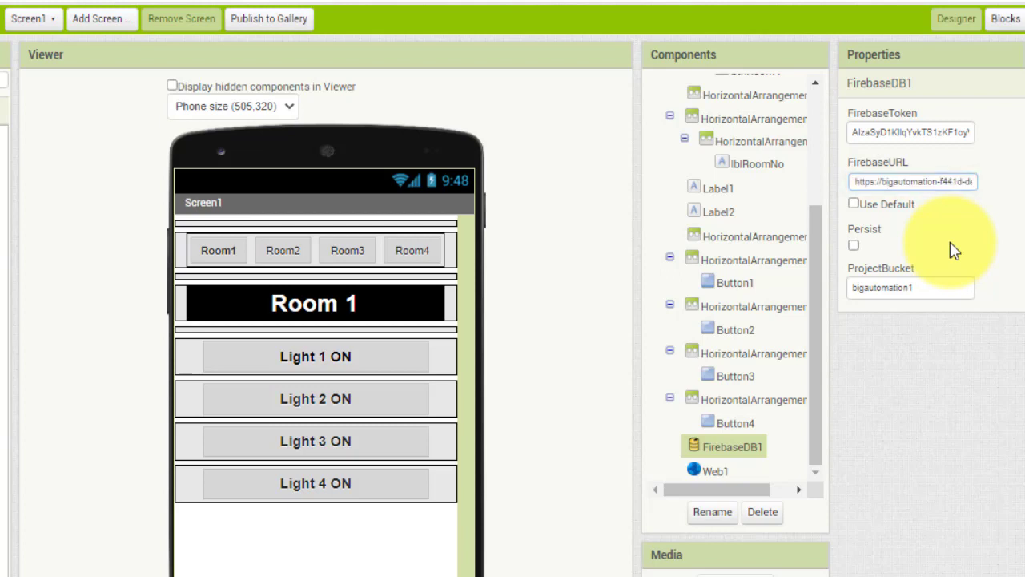
Step: Clear the ProjectBucket property of FirebaseDB1 on Screen1
click(941, 287)
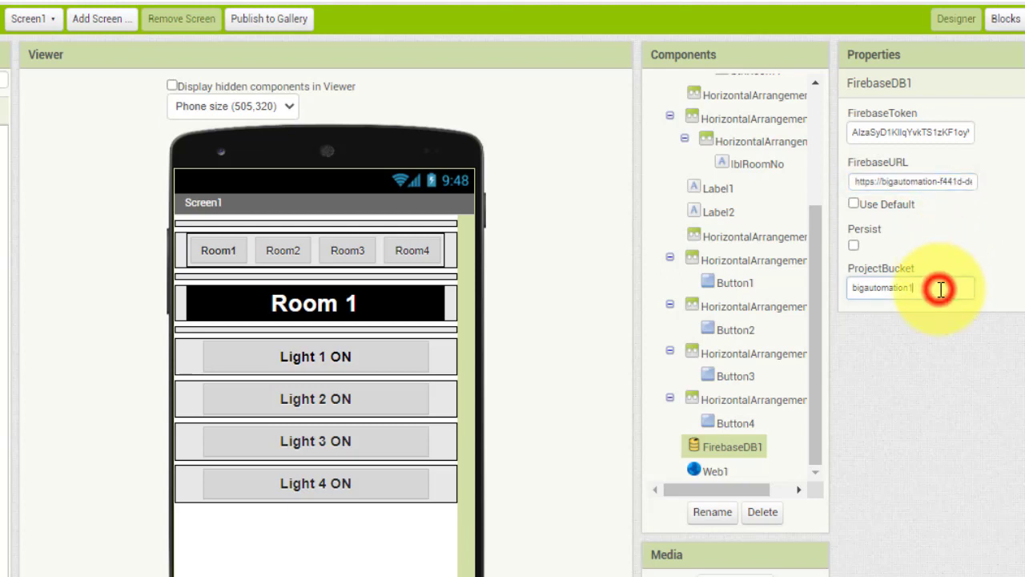
key(ctrl+a)
key(BackSpace)
key(Return)
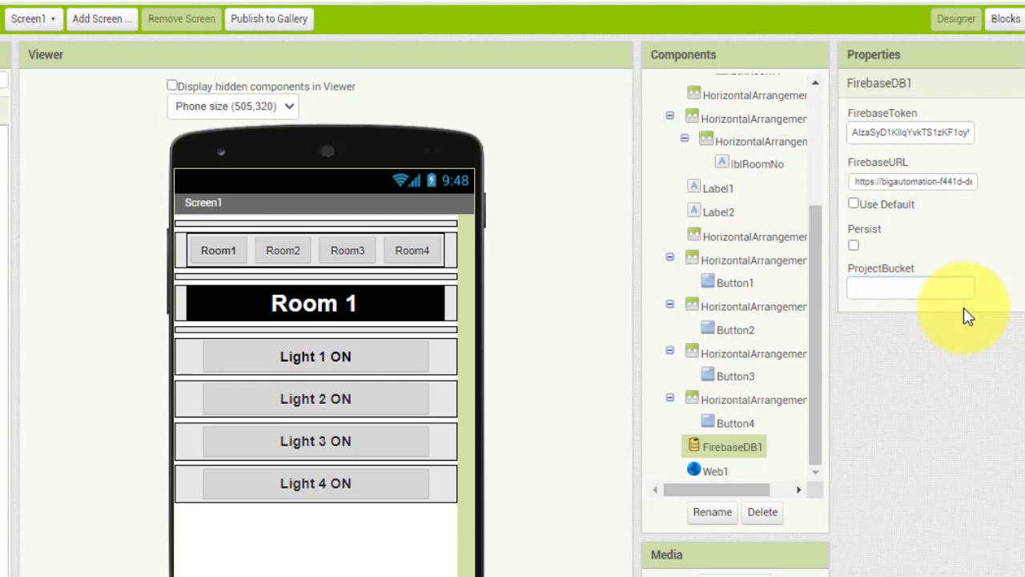
Step: Open the Room2 screen and paste the Web API key into FirebaseDB1's FirebaseToken and the database URL into its FirebaseURL
click(32, 19)
click(36, 50)
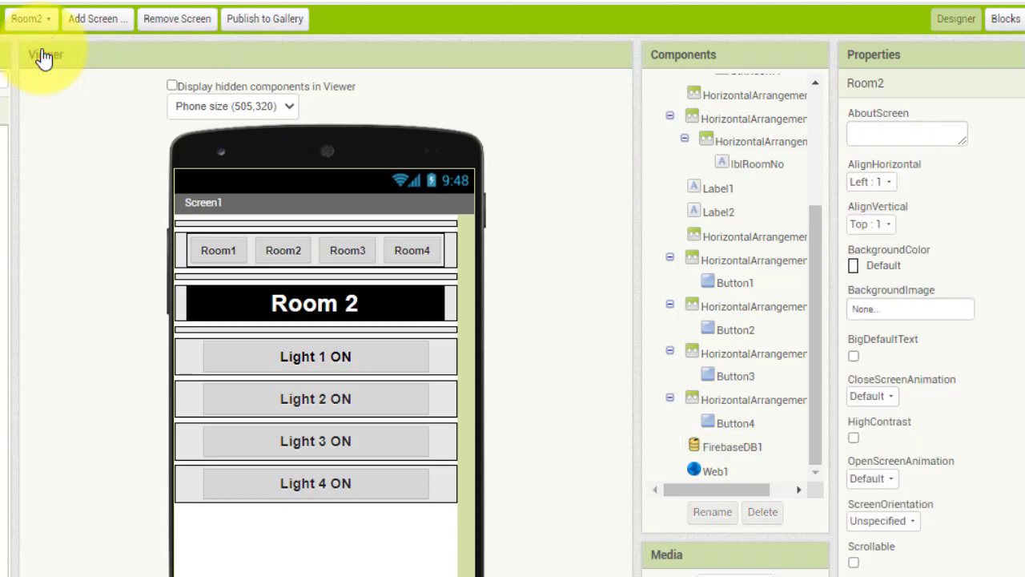
click(731, 446)
click(915, 131)
key(ctrl+v)
key(Return)
click(948, 174)
key(ctrl+v)
key(Return)
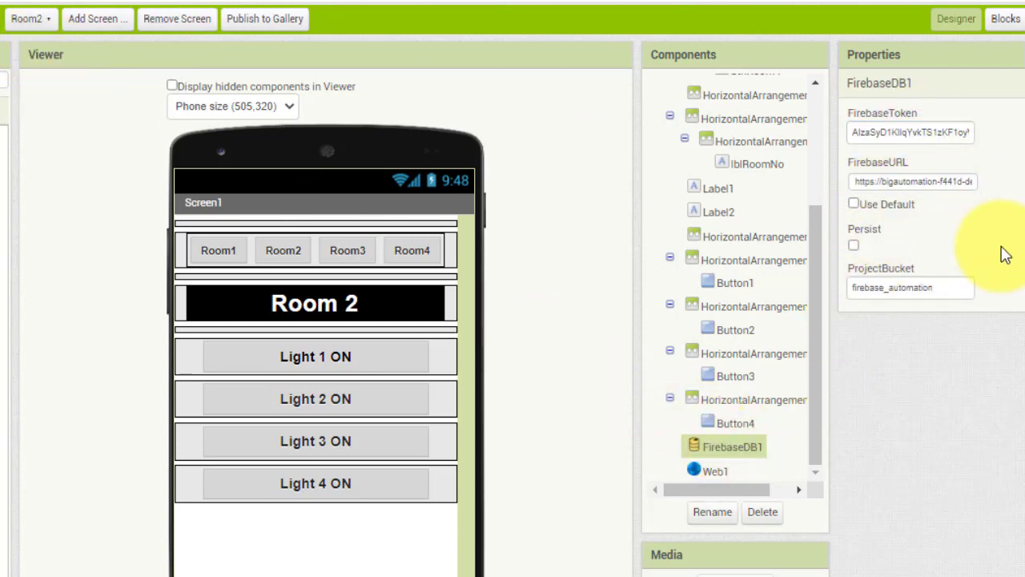
Step: Clear the ProjectBucket property of FirebaseDB1 on the Room2 screen
click(970, 284)
key(BackSpace)
key(BackSpace)
key(BackSpace)
key(BackSpace)
key(BackSpace)
key(BackSpace)
key(BackSpace)
key(BackSpace)
key(BackSpace)
key(BackSpace)
key(BackSpace)
key(BackSpace)
key(BackSpace)
key(BackSpace)
key(BackSpace)
key(BackSpace)
key(BackSpace)
key(BackSpace)
key(BackSpace)
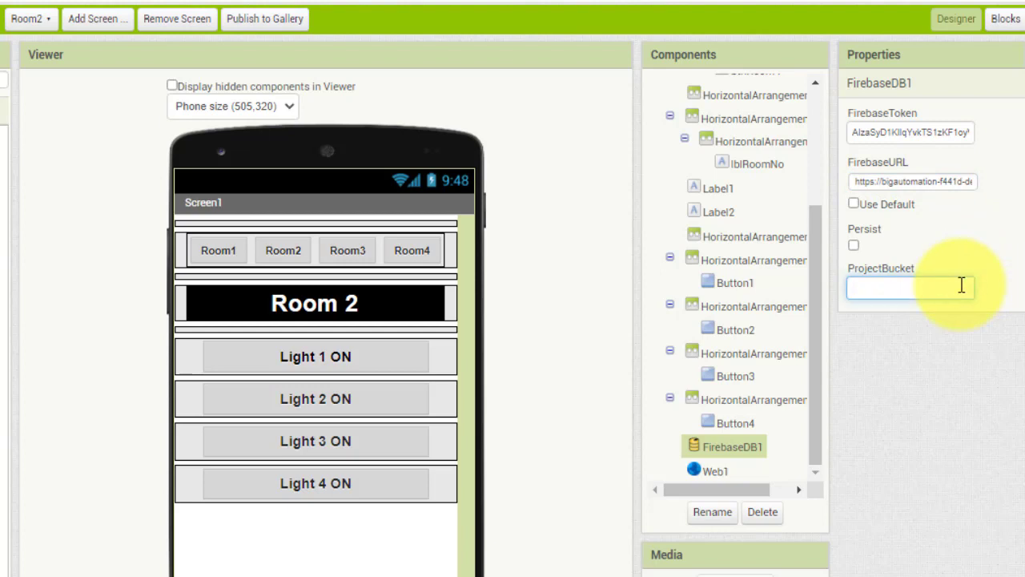